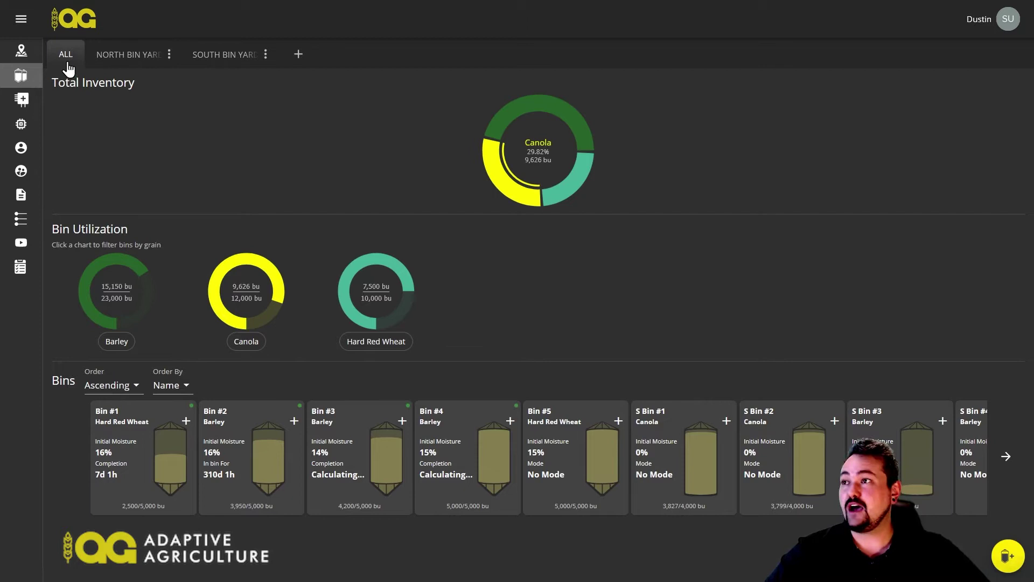
# - View the inventory of the North and South bin yards, then return to the overview of all bins
pyautogui.click(127, 60)
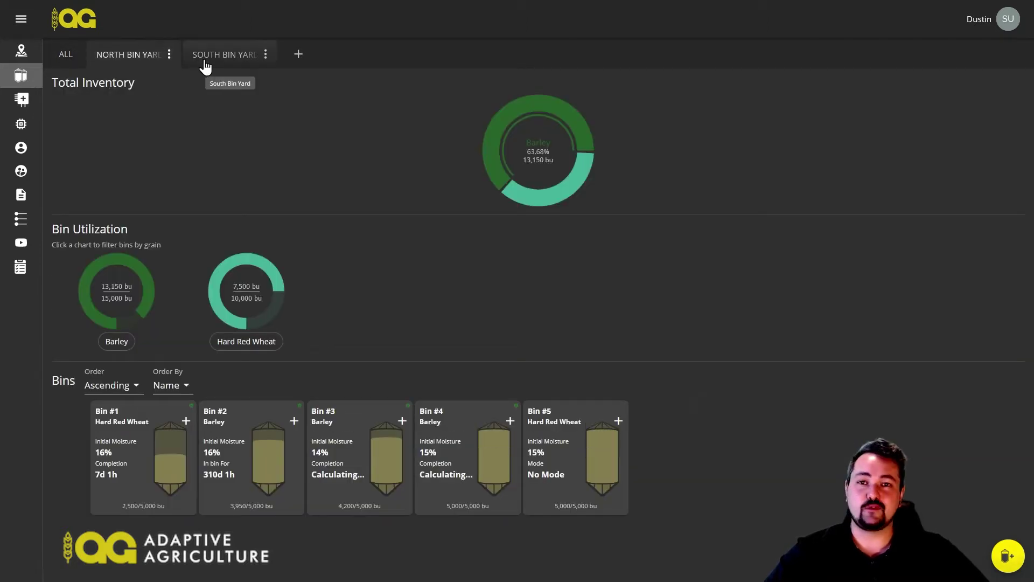
pyautogui.click(205, 66)
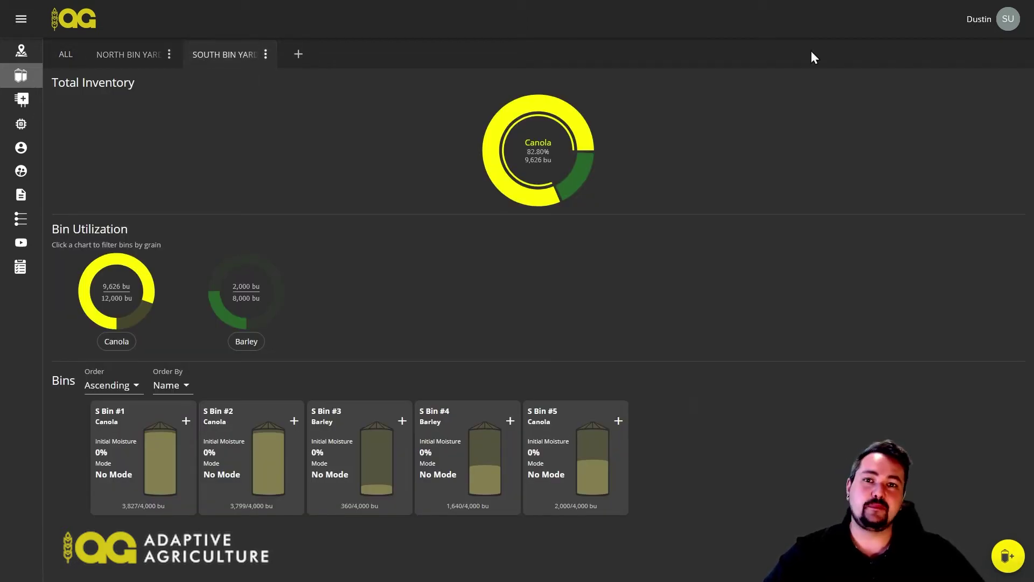
pyautogui.click(69, 54)
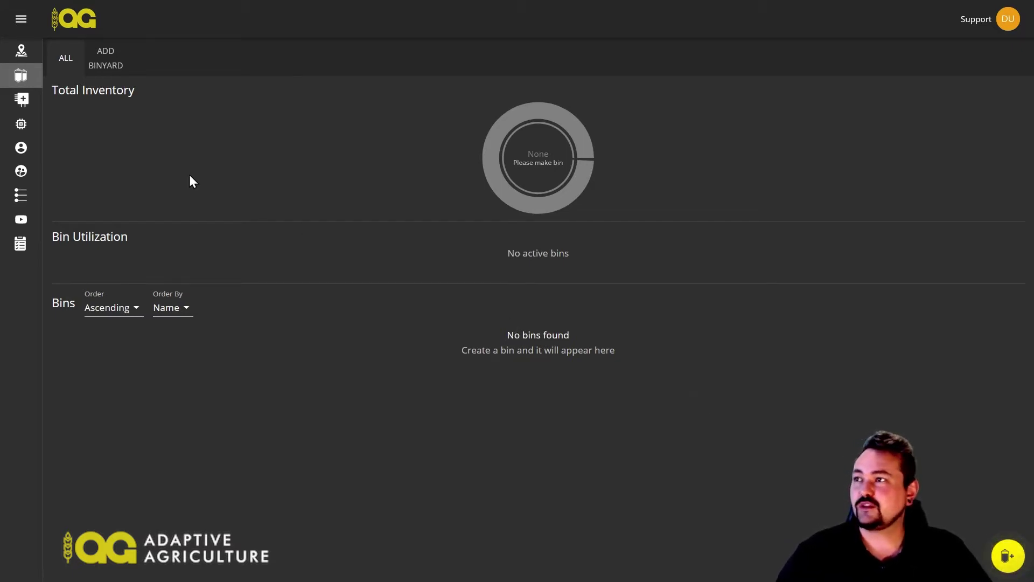
# - Create a new bin yard named "Bin Yard 1" without a description
pyautogui.click(108, 66)
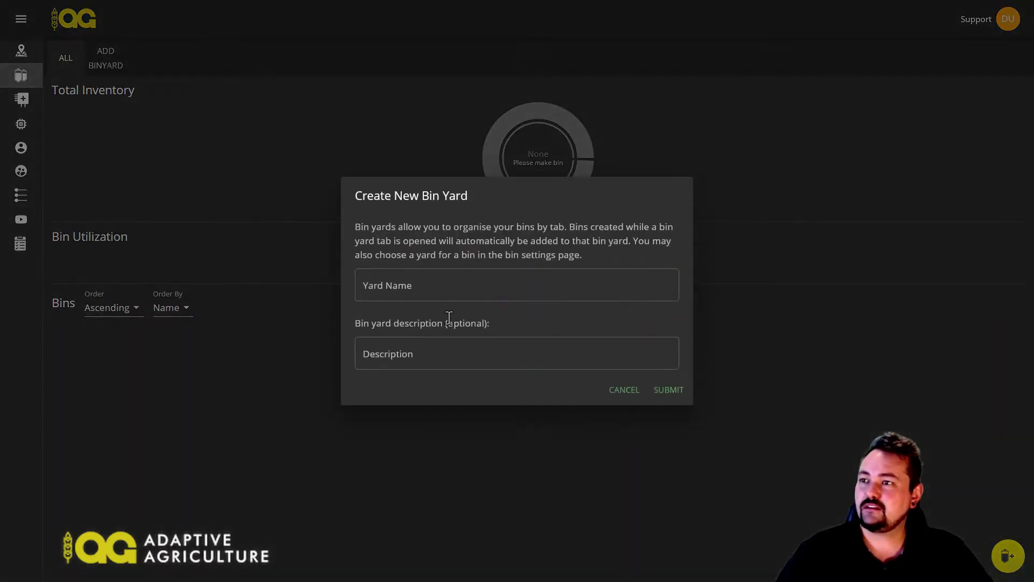
pyautogui.click(420, 282)
pyautogui.write('Bin Yard 1')
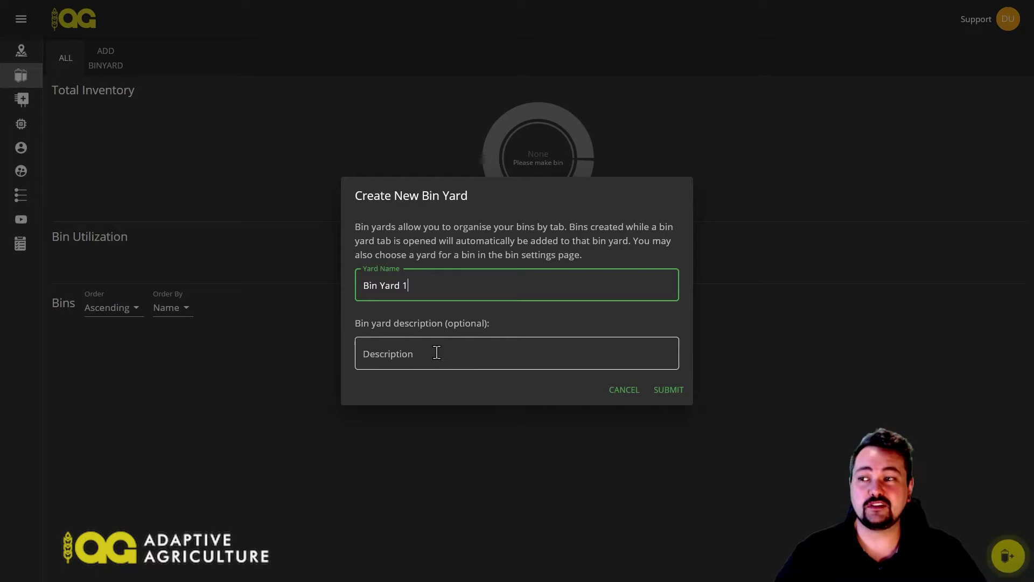
pyautogui.click(664, 393)
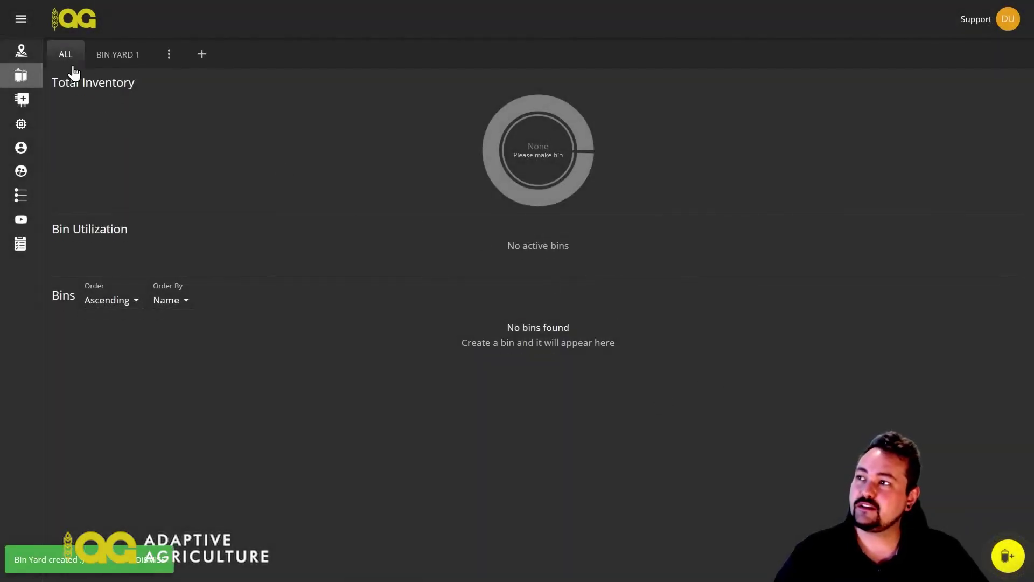
# - Start a new bin in Bin Yard 1 named "Bin #1": height 34 ft, diameter 14 ft, capacity 4200 bushels, Hopper shape
pyautogui.click(118, 56)
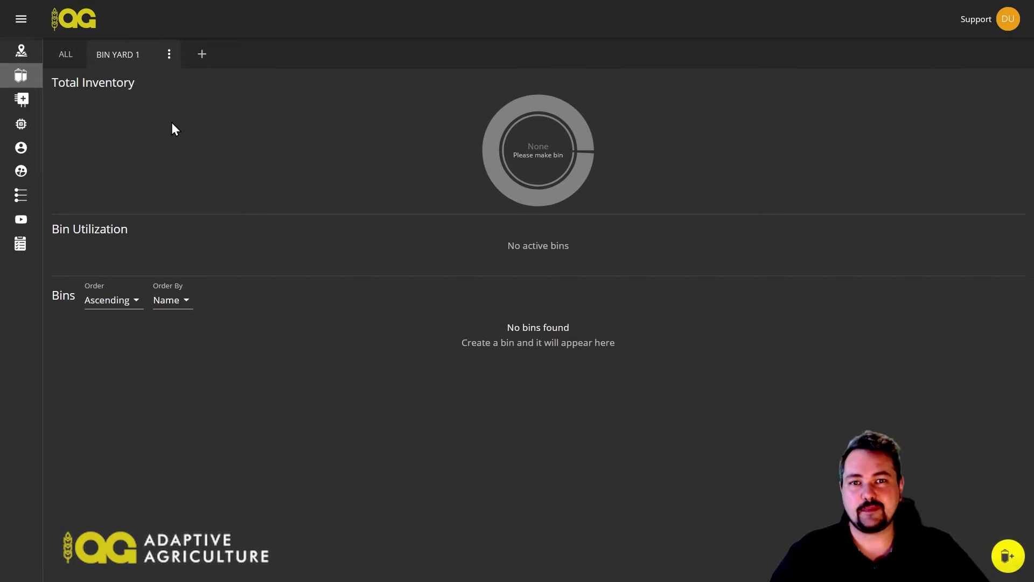
pyautogui.click(1005, 556)
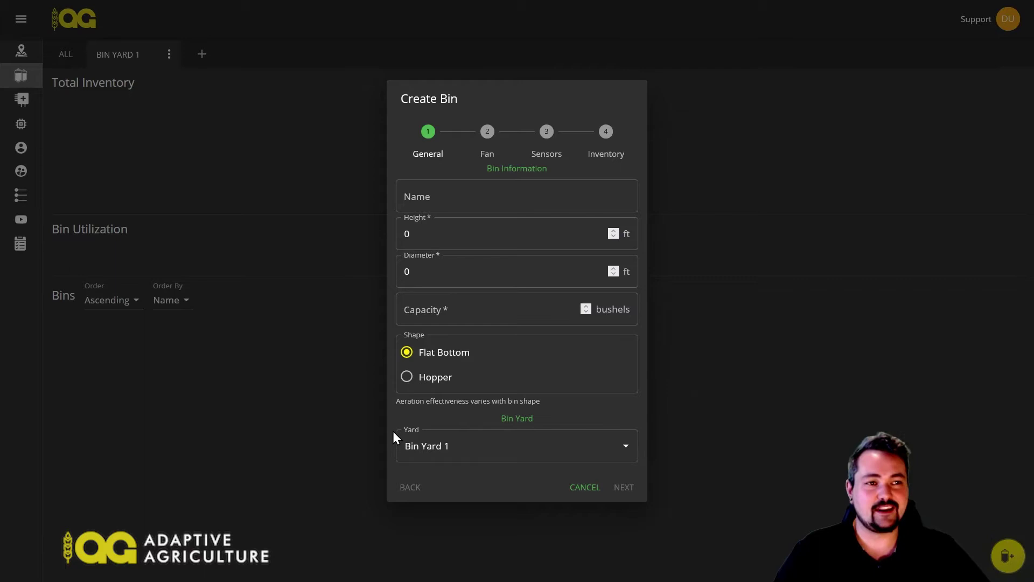
pyautogui.click(441, 196)
pyautogui.write('Bin #1')
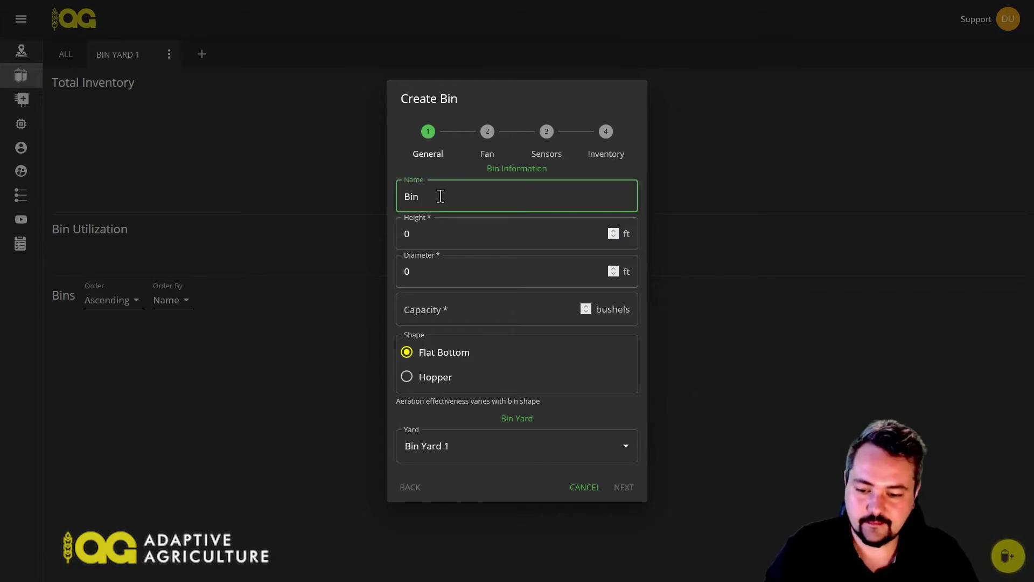
pyautogui.press('Tab')
pyautogui.write('14')
pyautogui.press('Tab')
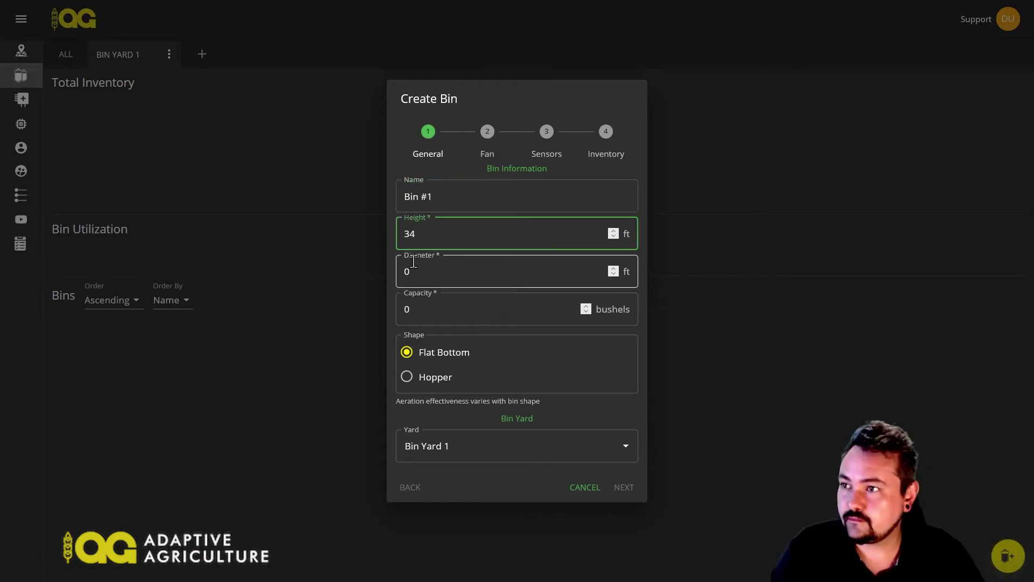
pyautogui.write('14')
pyautogui.press('Tab')
pyautogui.write('4200')
pyautogui.click(406, 376)
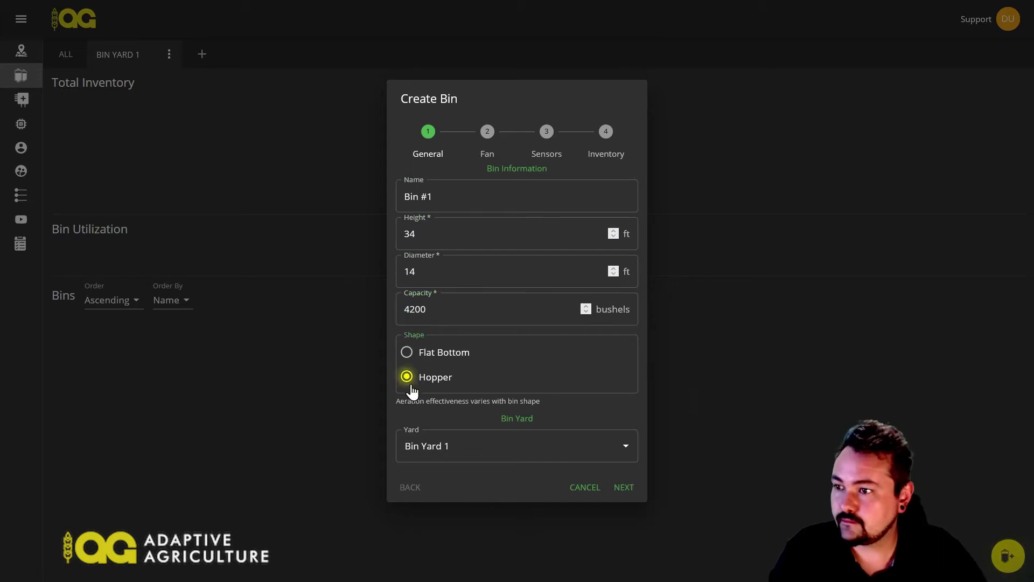
pyautogui.click(624, 487)
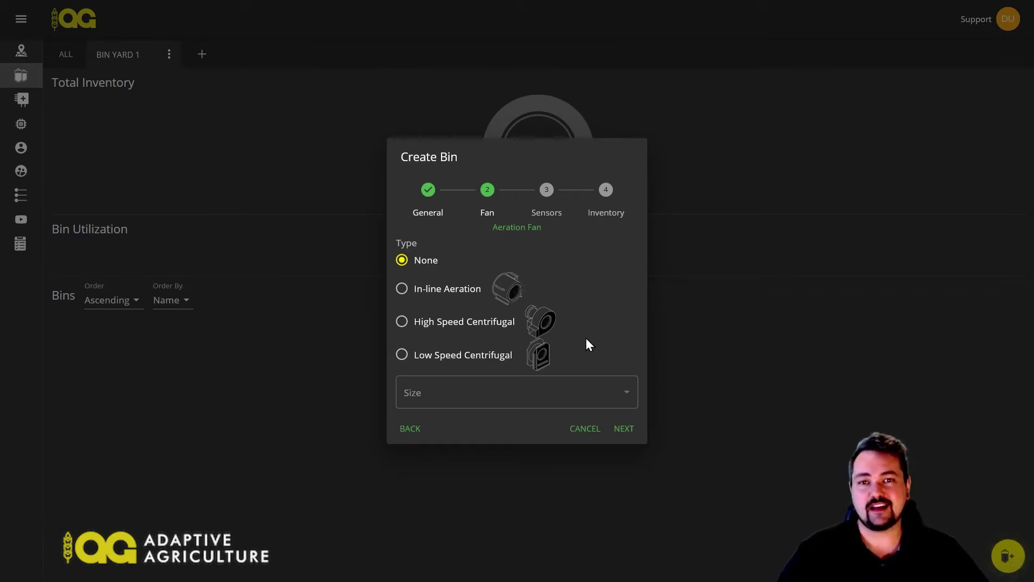
# - Give the new bin a 7HP High Speed Centrifugal aeration fan and continue without selecting any sensor devices
pyautogui.click(403, 322)
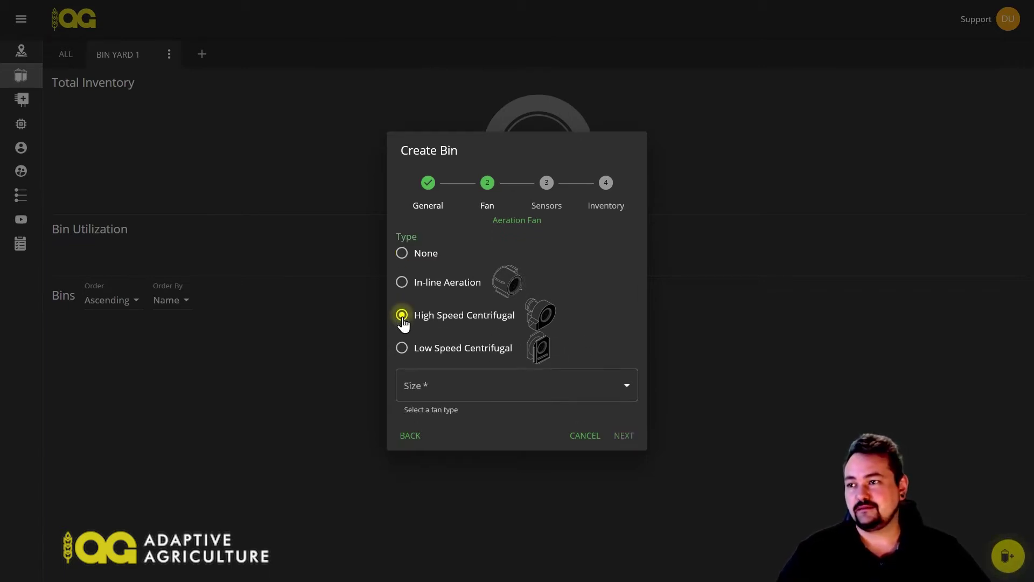
pyautogui.click(482, 387)
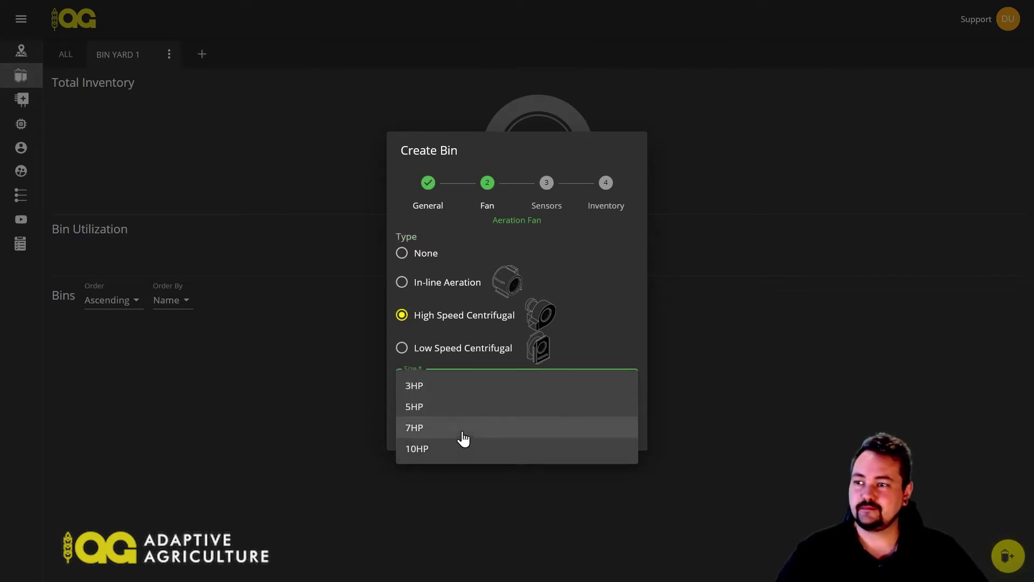
pyautogui.click(462, 429)
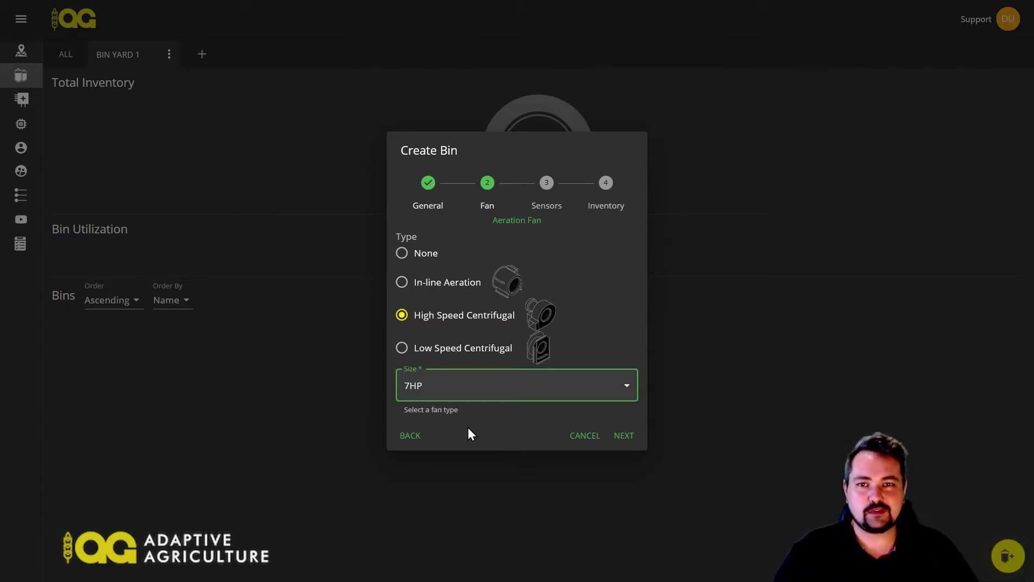
pyautogui.click(625, 437)
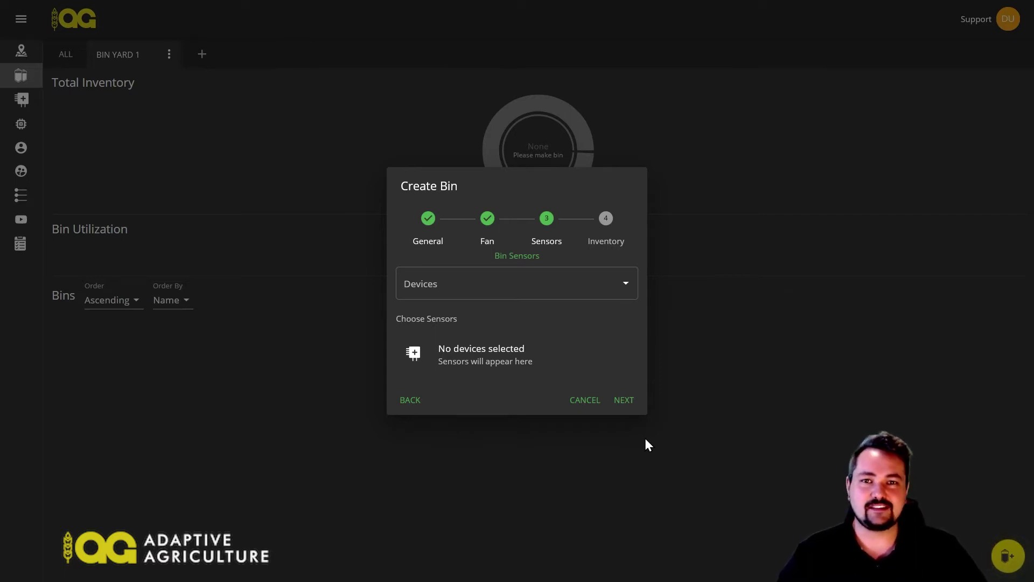
pyautogui.click(624, 400)
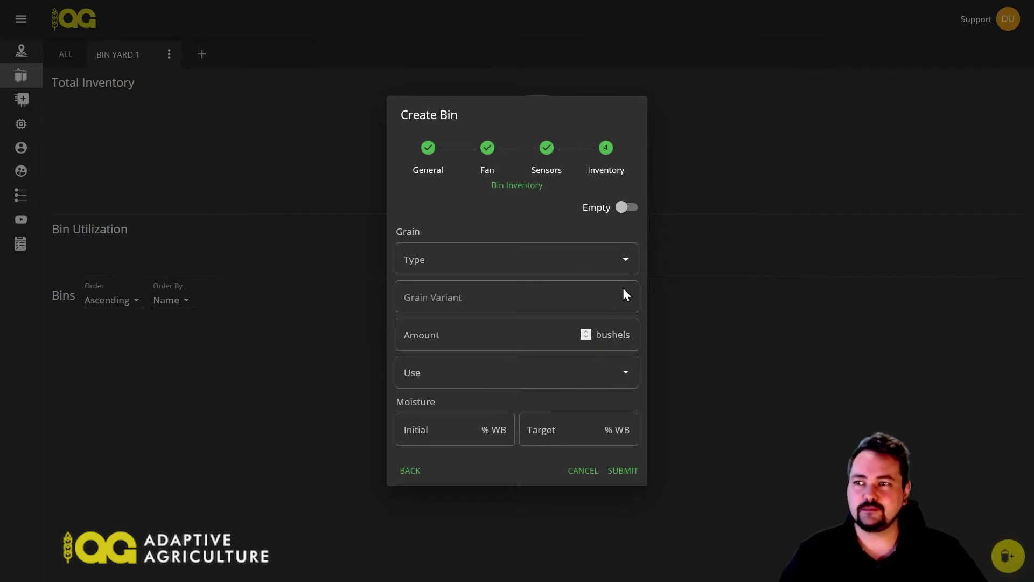
# - Set the bin inventory to 2000 bushels of Barley for Commercial use
pyautogui.click(545, 266)
pyautogui.click(431, 341)
pyautogui.click(438, 334)
pyautogui.write('2000')
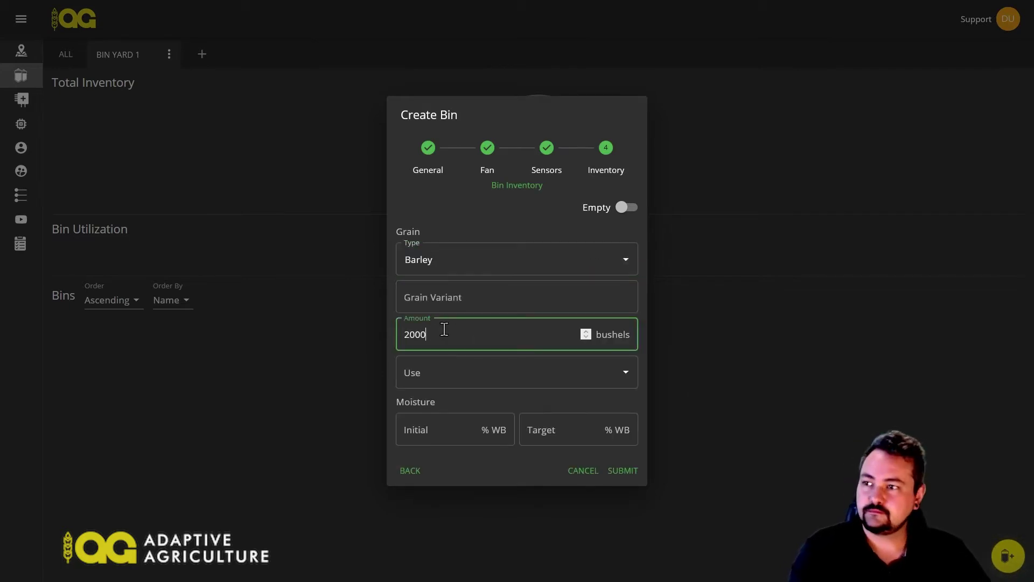
pyautogui.click(446, 374)
pyautogui.click(449, 415)
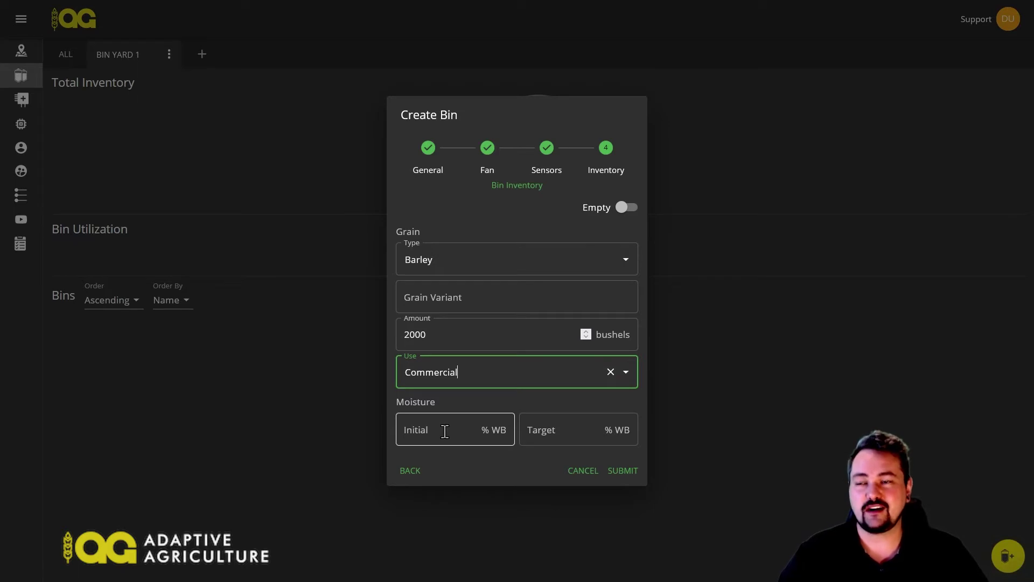
# - Set the initial moisture to 15% and the target moisture to 14%, and submit the new bin
pyautogui.click(445, 431)
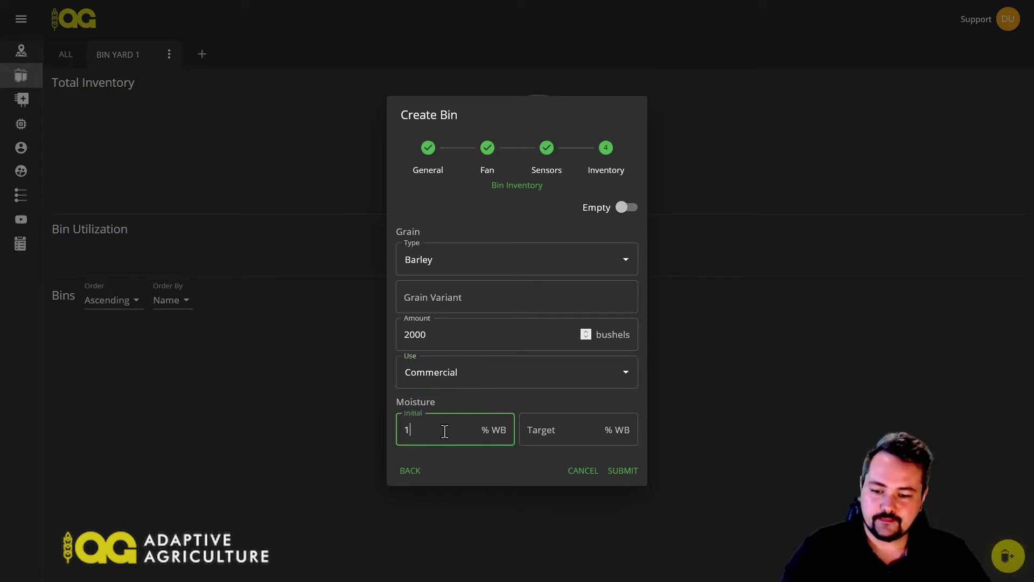
pyautogui.write('15')
pyautogui.click(526, 431)
pyautogui.write('14')
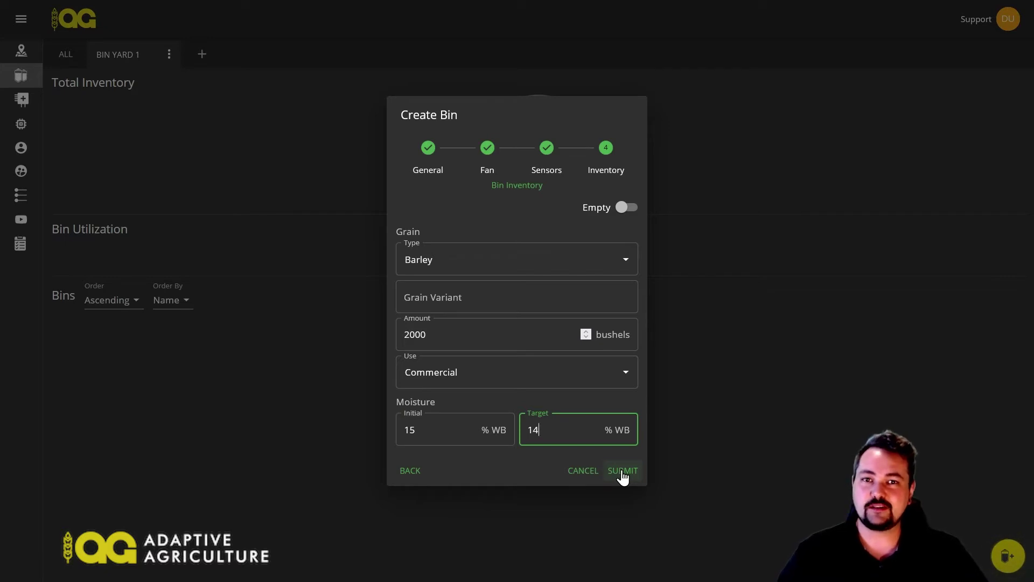
pyautogui.click(622, 472)
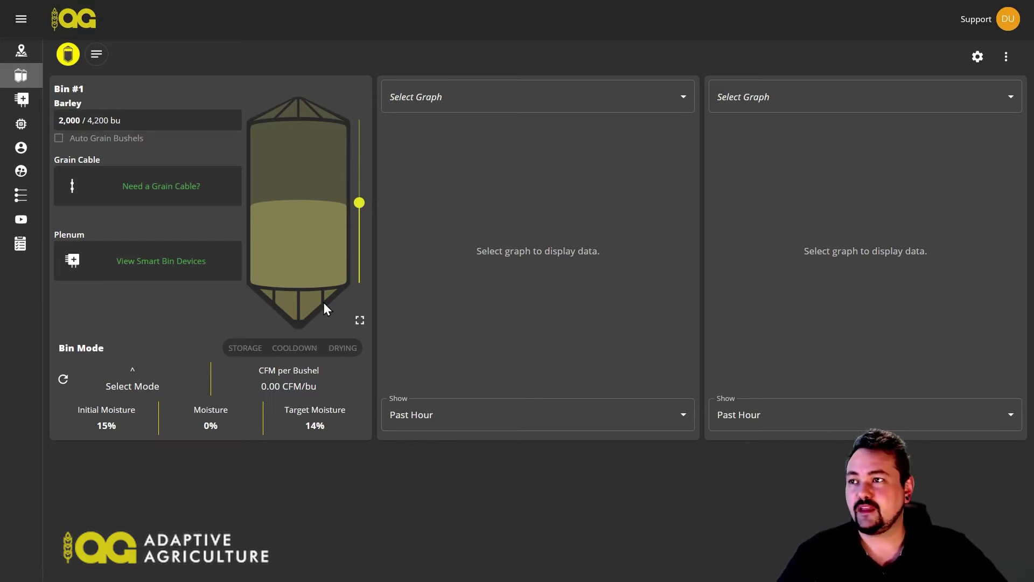
pyautogui.moveTo(358, 211)
pyautogui.moveTo(358, 211)
pyautogui.mouseDown()
pyautogui.moveTo(360, 229)
pyautogui.moveTo(358, 169)
pyautogui.moveTo(351, 206)
pyautogui.mouseUp()
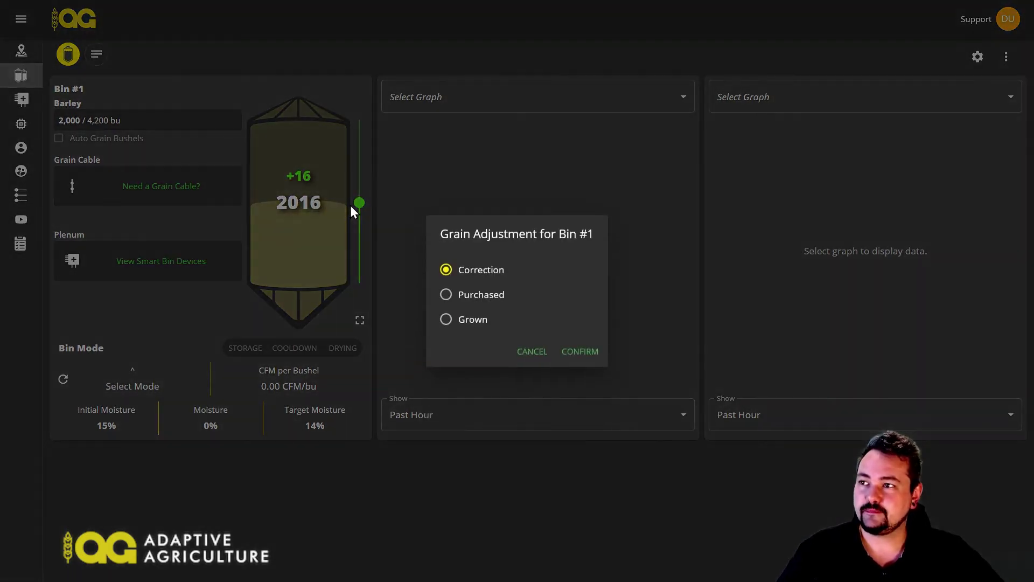
pyautogui.click(535, 353)
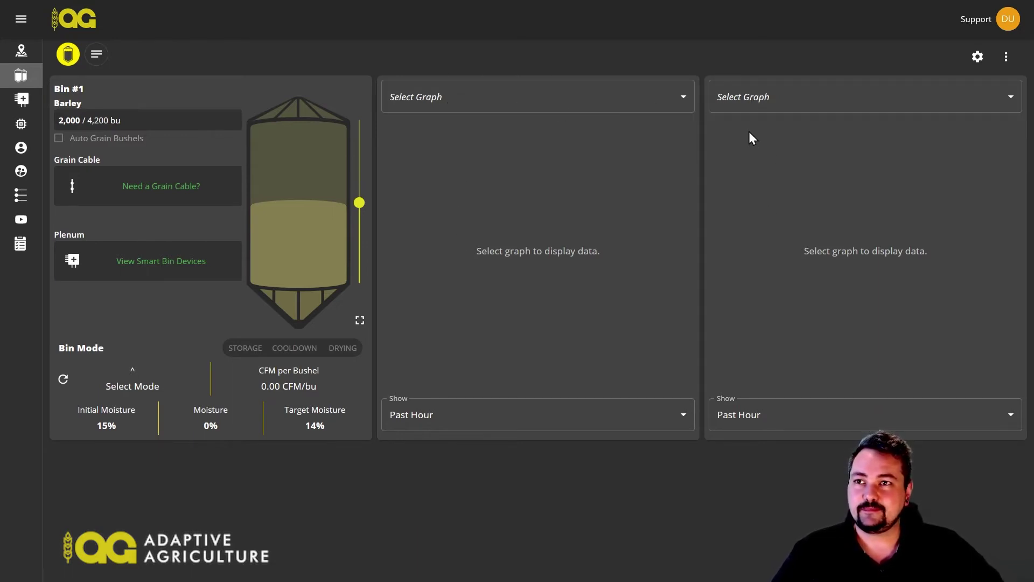
# - Review the history and notes of Bin #1, then close them
pyautogui.click(94, 56)
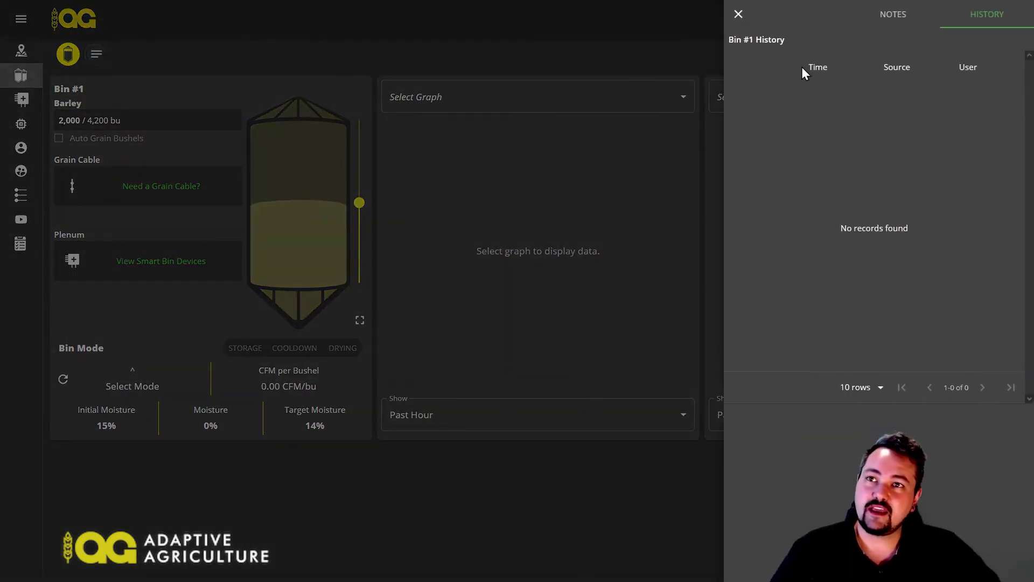
pyautogui.click(897, 18)
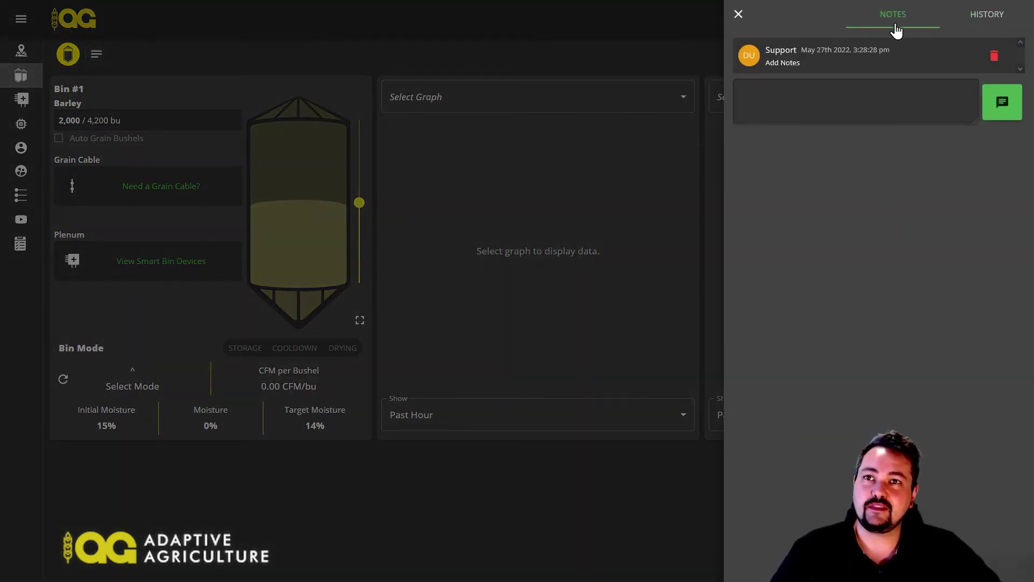
pyautogui.click(987, 16)
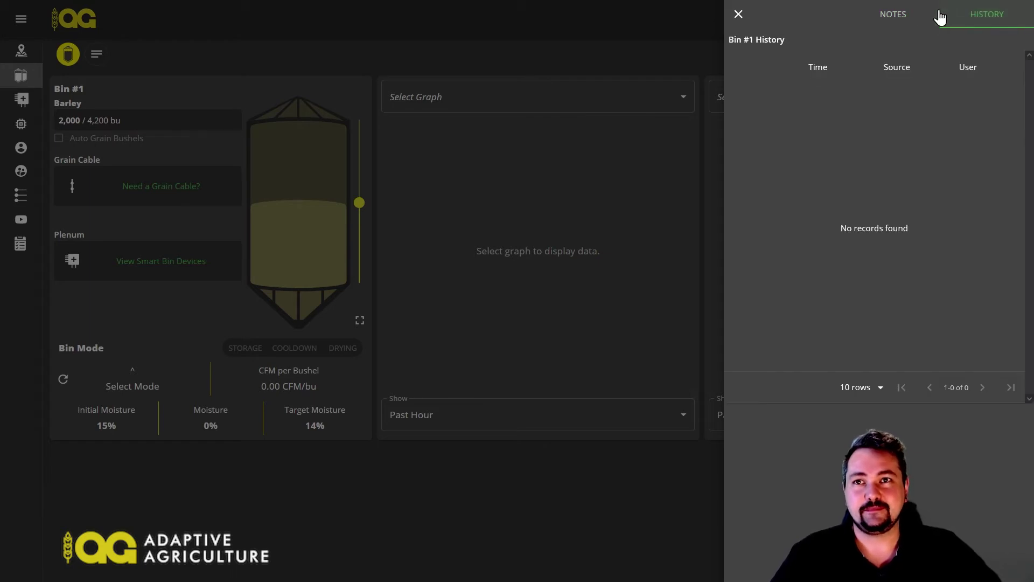
pyautogui.click(893, 16)
pyautogui.click(738, 14)
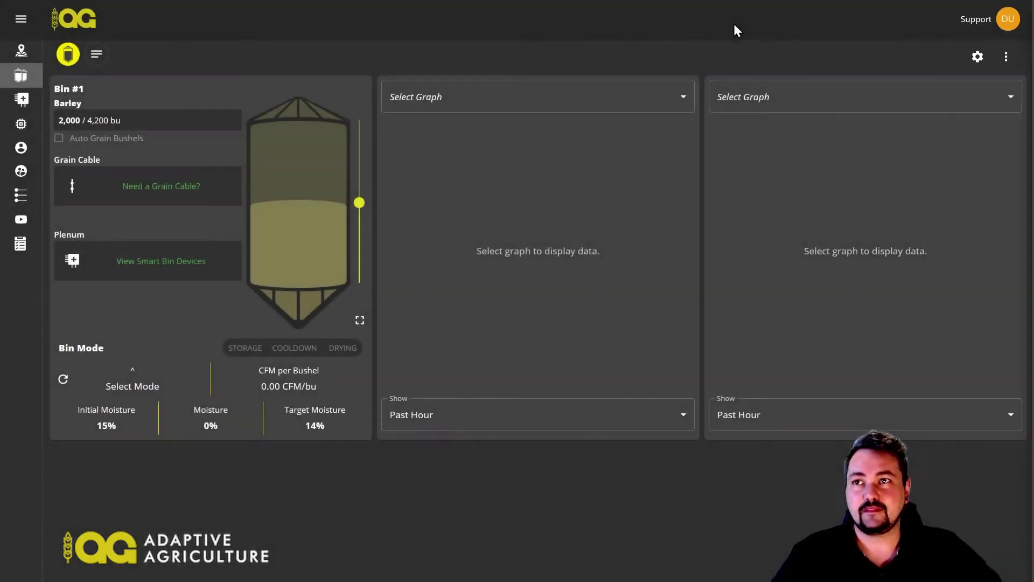
# - Duplicate Bin #1 as "Bin #2" and return to the overview of all bins
pyautogui.click(20, 76)
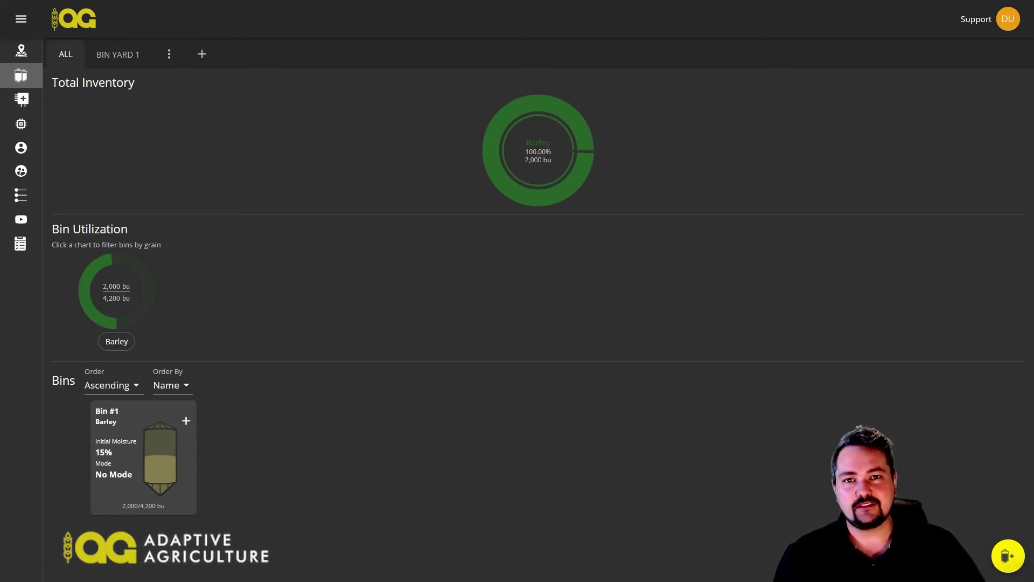
pyautogui.click(179, 467)
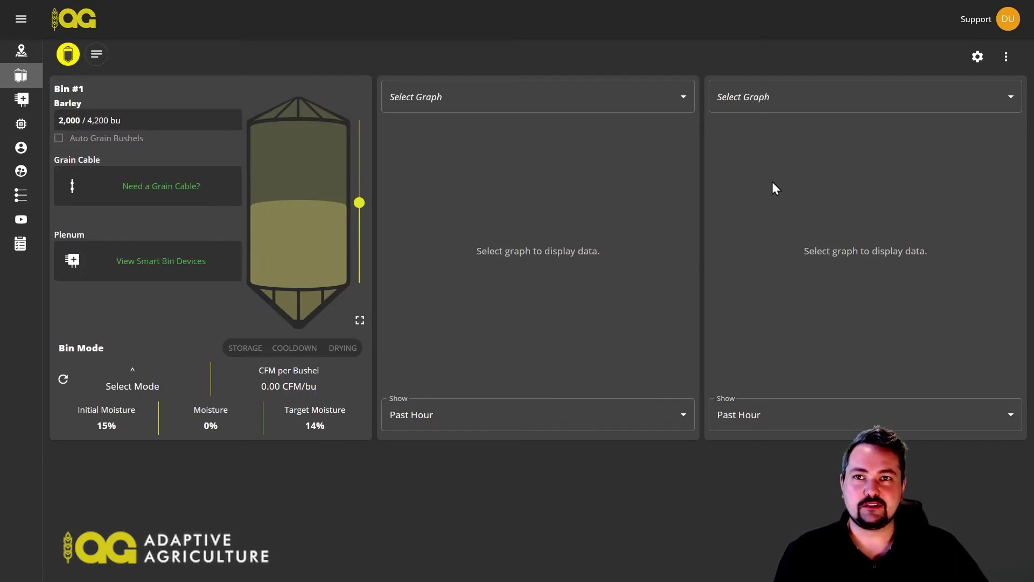
pyautogui.click(1007, 58)
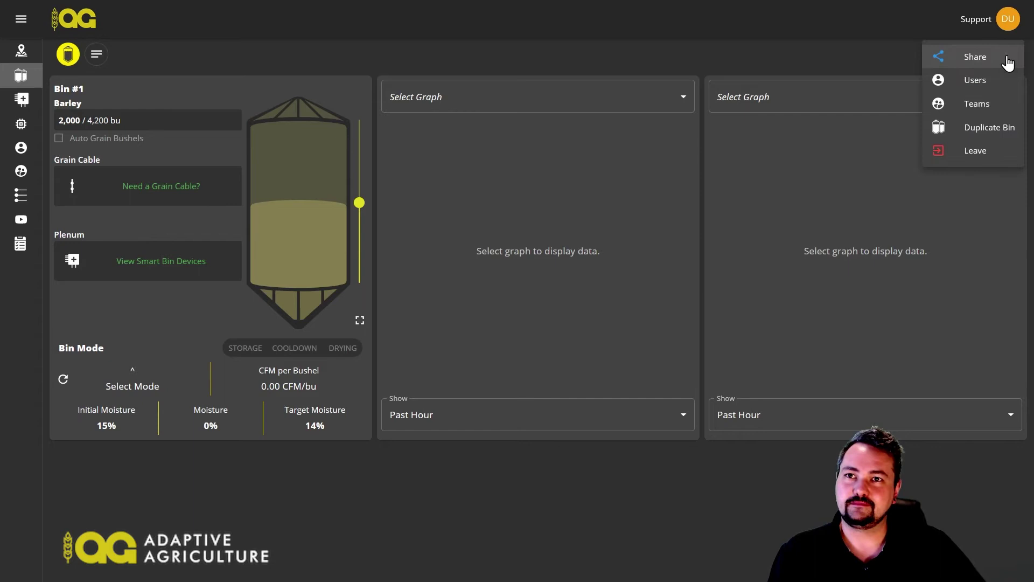
pyautogui.click(973, 130)
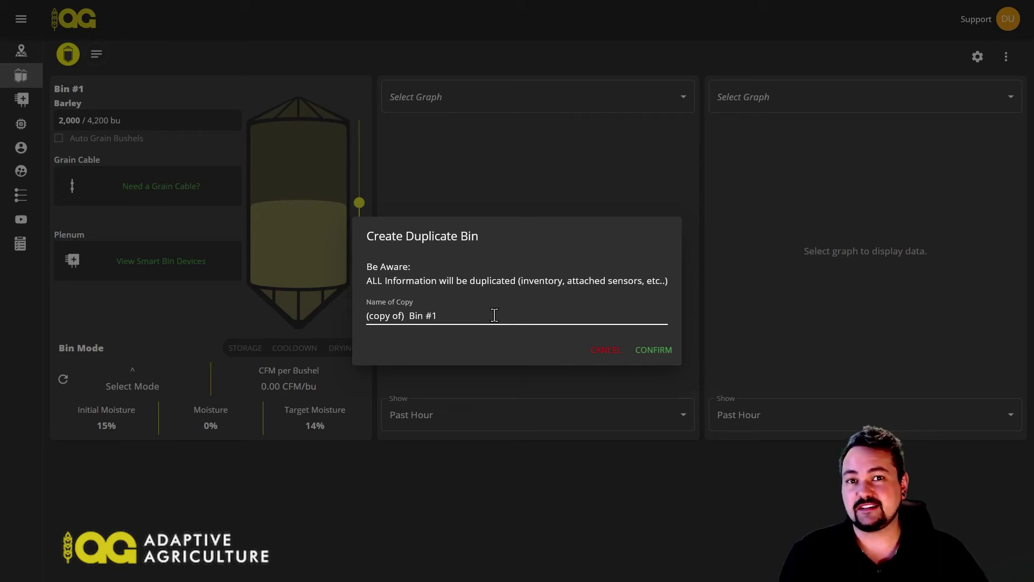
pyautogui.press('Tab')
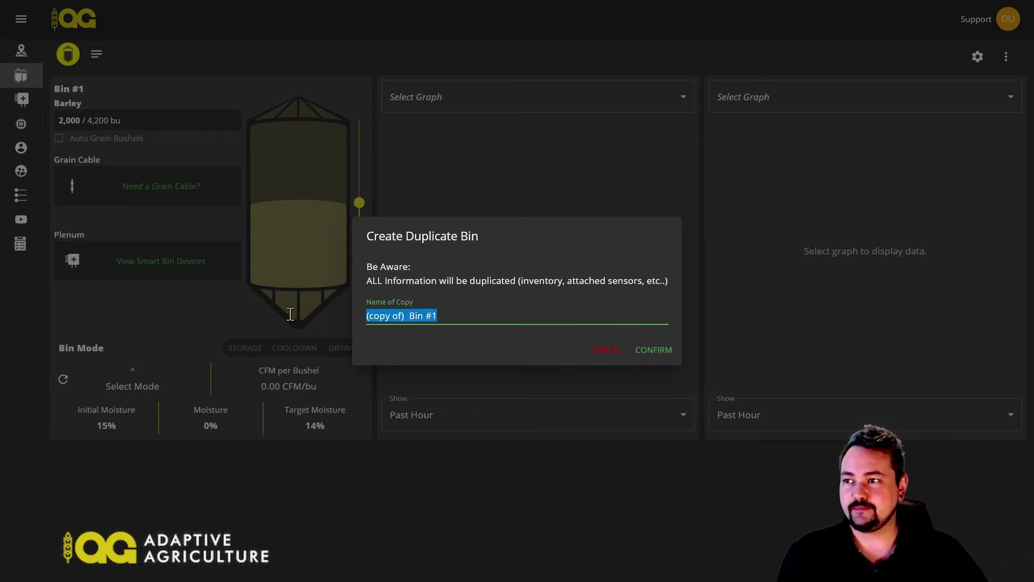
pyautogui.write('Bin #2')
pyautogui.click(654, 350)
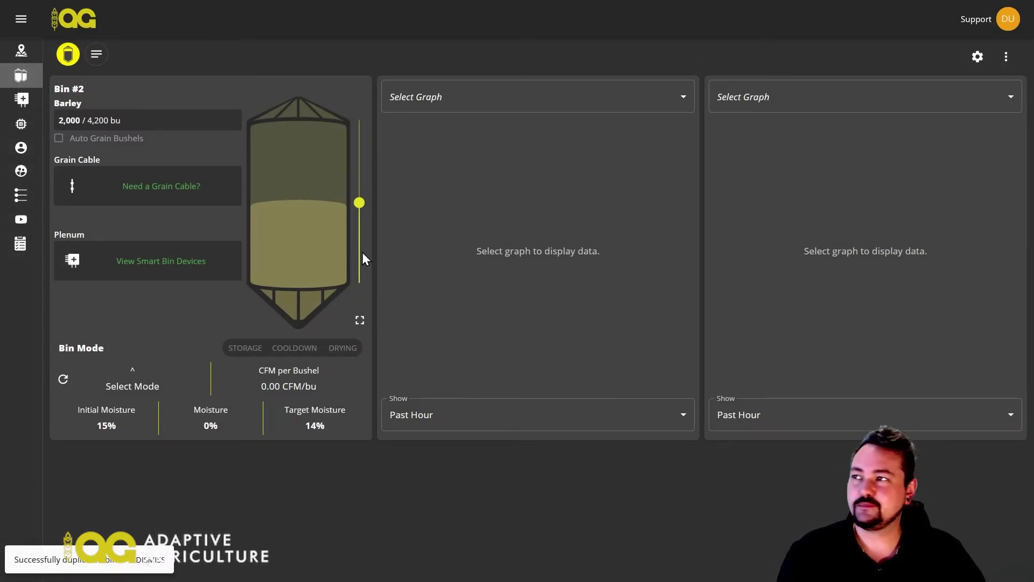
pyautogui.click(27, 77)
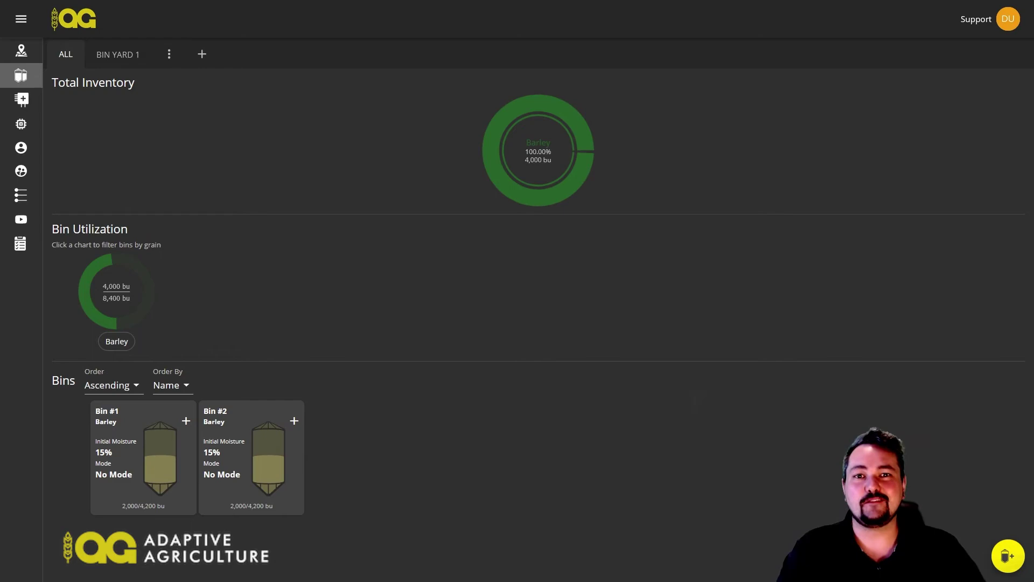
# - On the map page, move the home marker slightly toward Range Rd 3062 and recenter the map on home
pyautogui.click(27, 57)
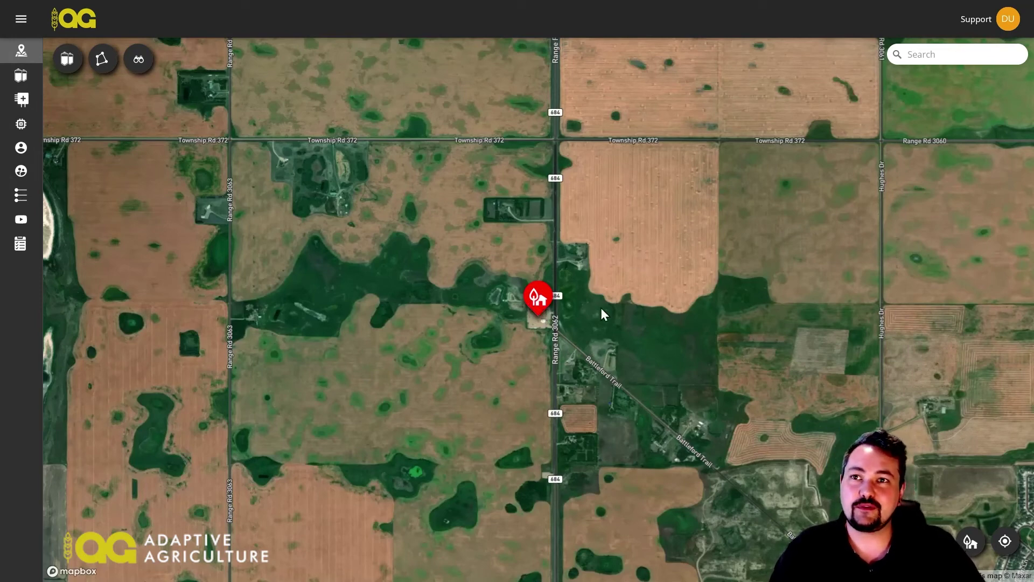
pyautogui.click(924, 55)
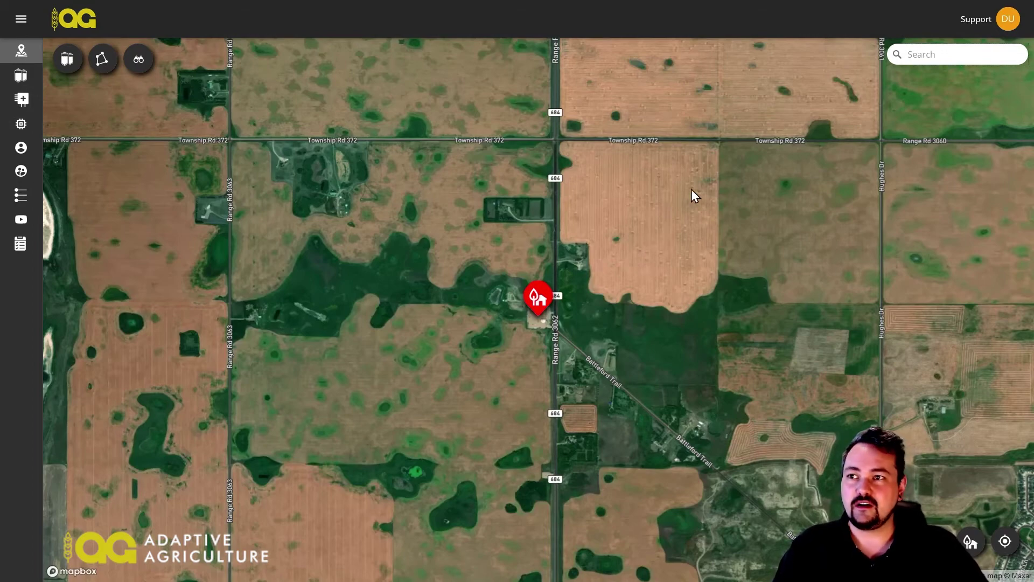
pyautogui.moveTo(693, 194); pyautogui.dragTo(617, 200)
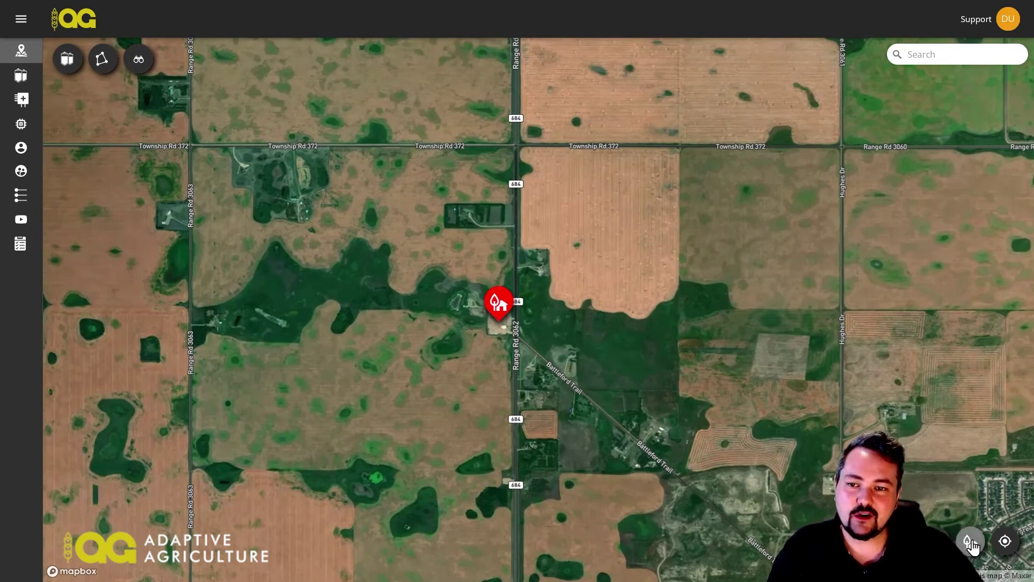
pyautogui.moveTo(499, 304)
pyautogui.mouseDown()
pyautogui.moveTo(557, 298)
pyautogui.moveTo(474, 249)
pyautogui.moveTo(515, 364)
pyautogui.moveTo(550, 297)
pyautogui.moveTo(508, 309)
pyautogui.mouseUp()
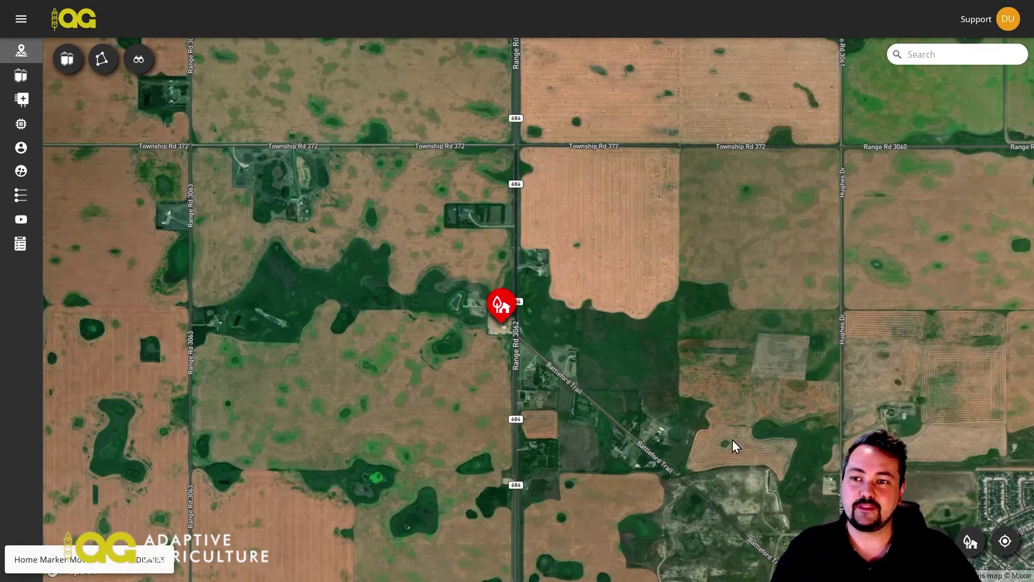
pyautogui.moveTo(736, 440); pyautogui.dragTo(443, 196)
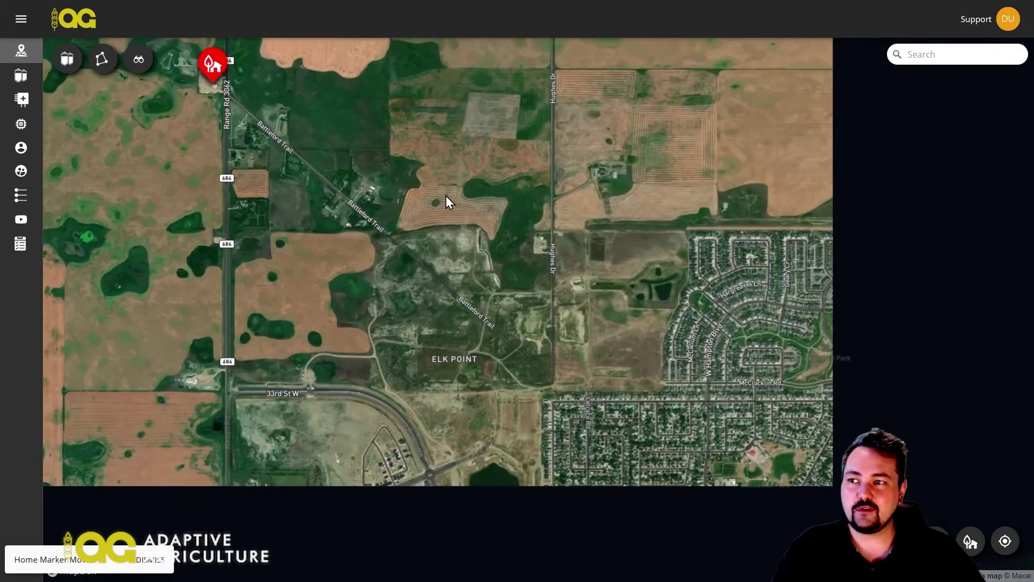
pyautogui.click(972, 542)
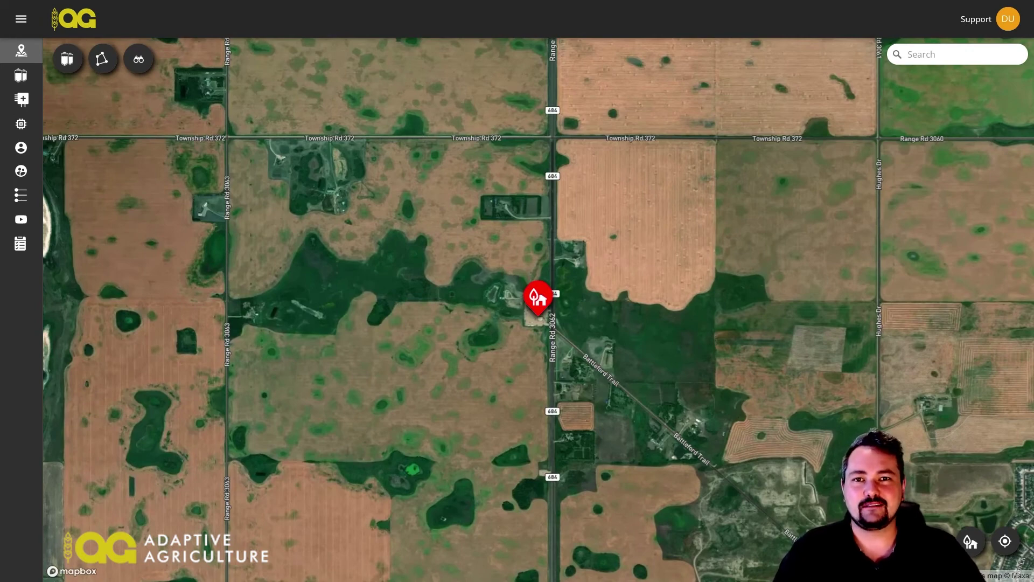
# - Plot Bin #1 on the map in the northeast corner of the tree-lined clearing west of Range Rd 3062
pyautogui.scroll(5, 538, 205)
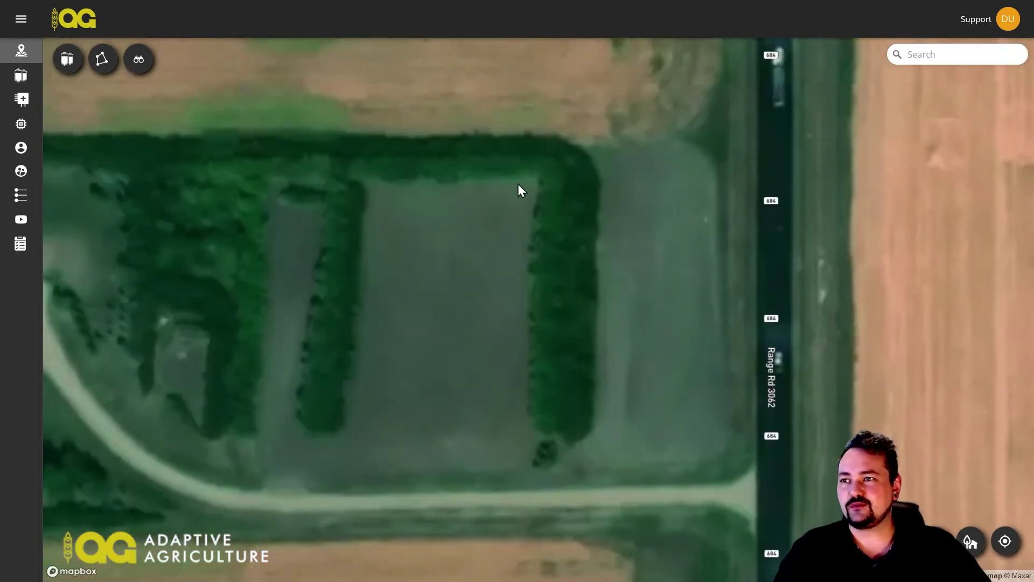
pyautogui.click(65, 62)
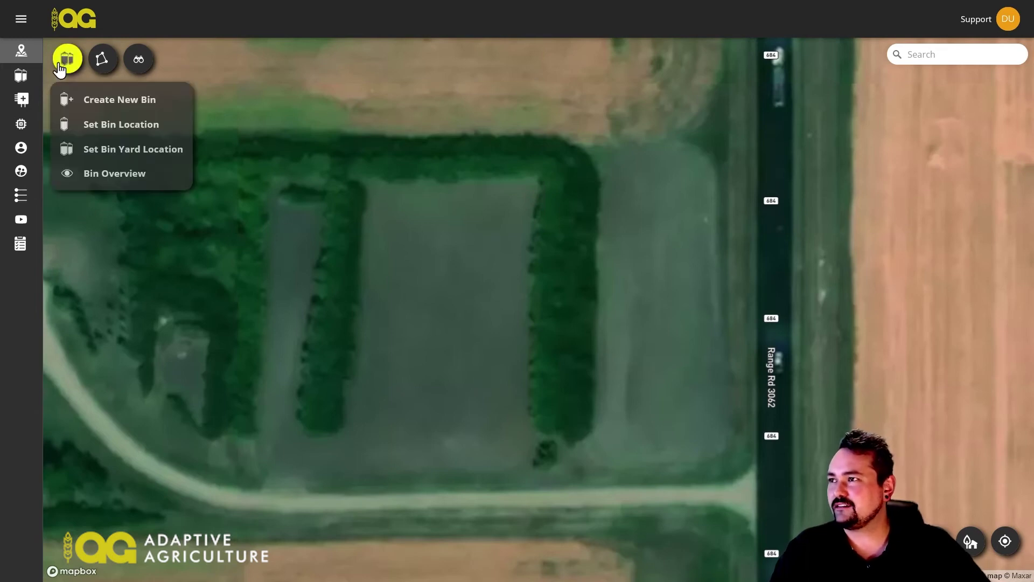
pyautogui.click(94, 131)
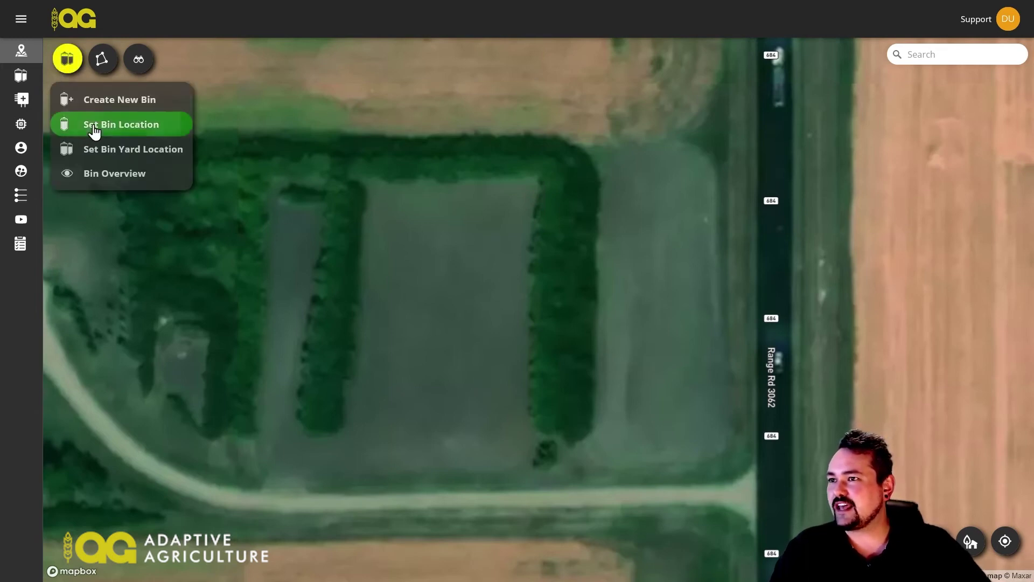
pyautogui.click(508, 210)
pyautogui.click(480, 291)
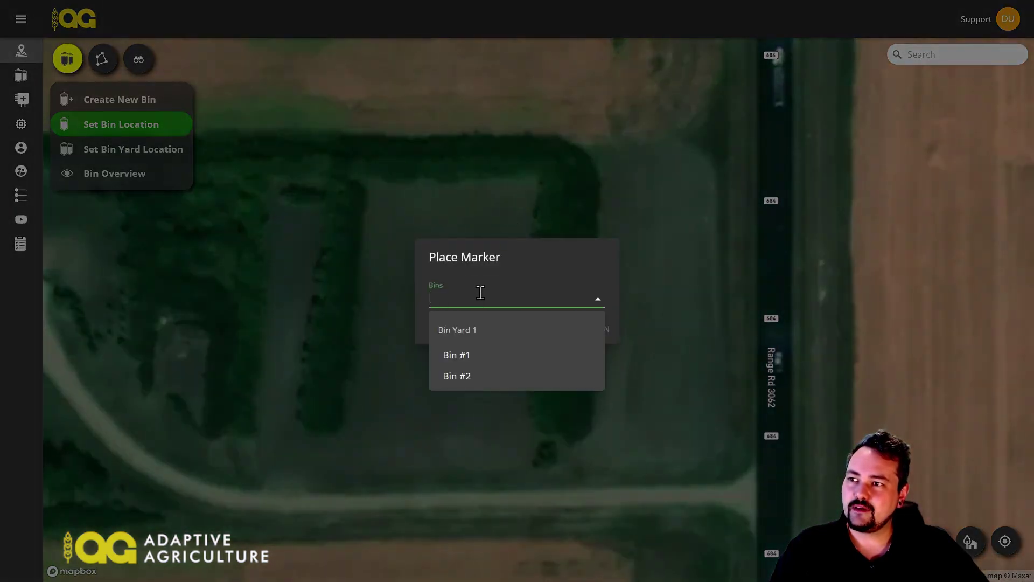
pyautogui.click(471, 357)
pyautogui.click(588, 331)
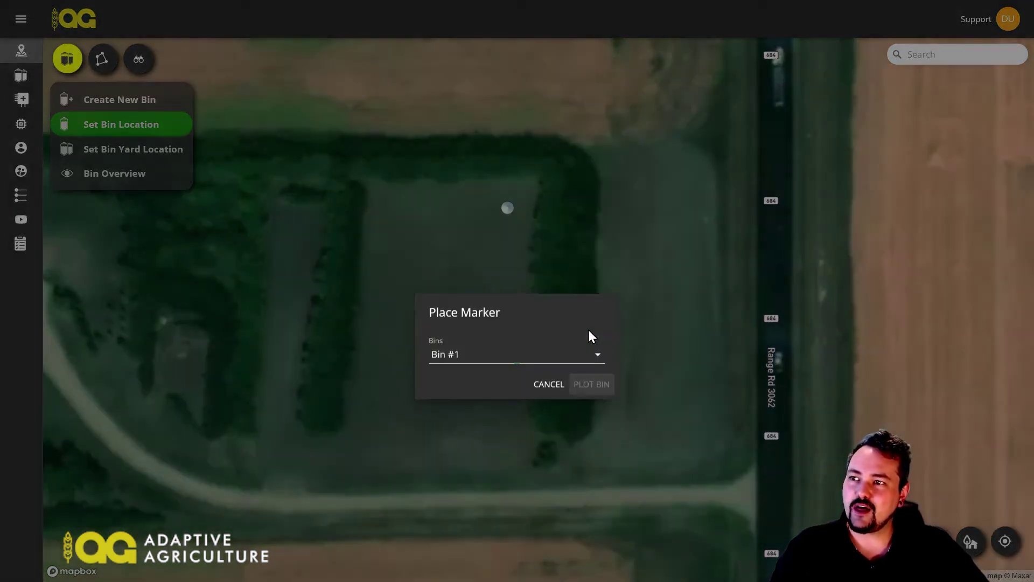
pyautogui.click(67, 58)
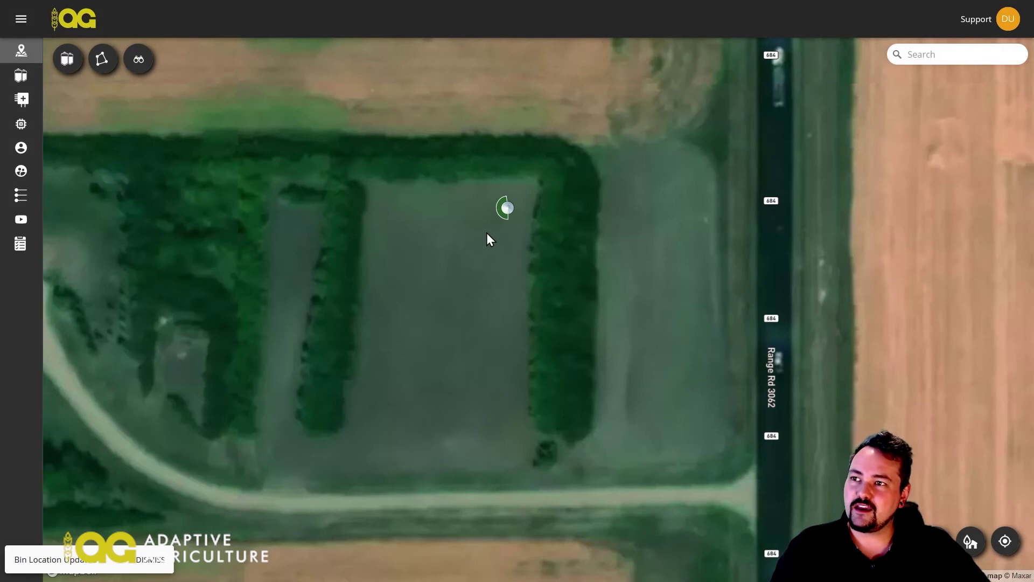
pyautogui.click(508, 210)
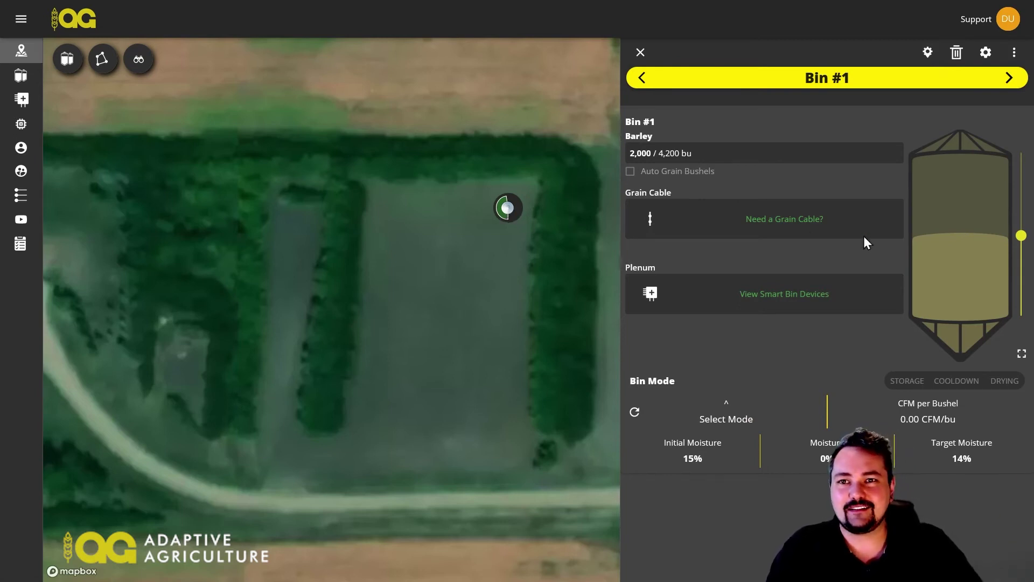
pyautogui.moveTo(1021, 237)
pyautogui.mouseDown()
pyautogui.moveTo(1021, 294)
pyautogui.moveTo(1022, 165)
pyautogui.moveTo(1022, 240)
pyautogui.mouseUp()
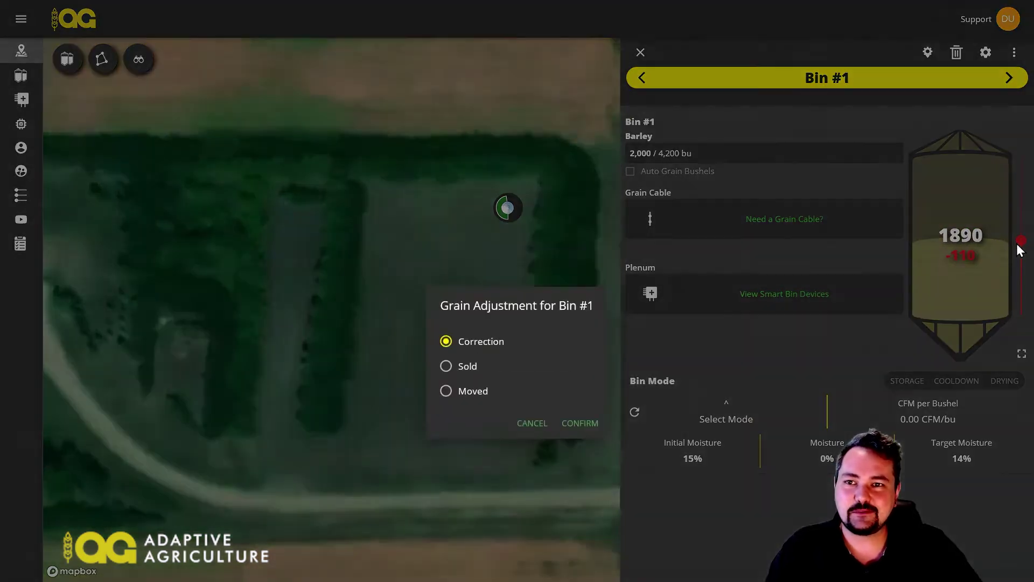
pyautogui.click(531, 352)
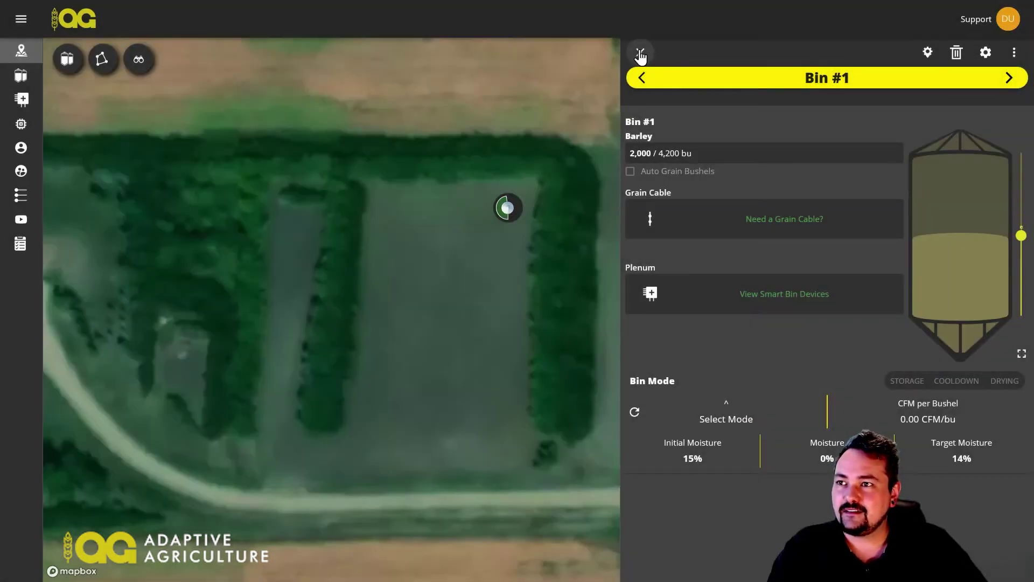
pyautogui.click(640, 52)
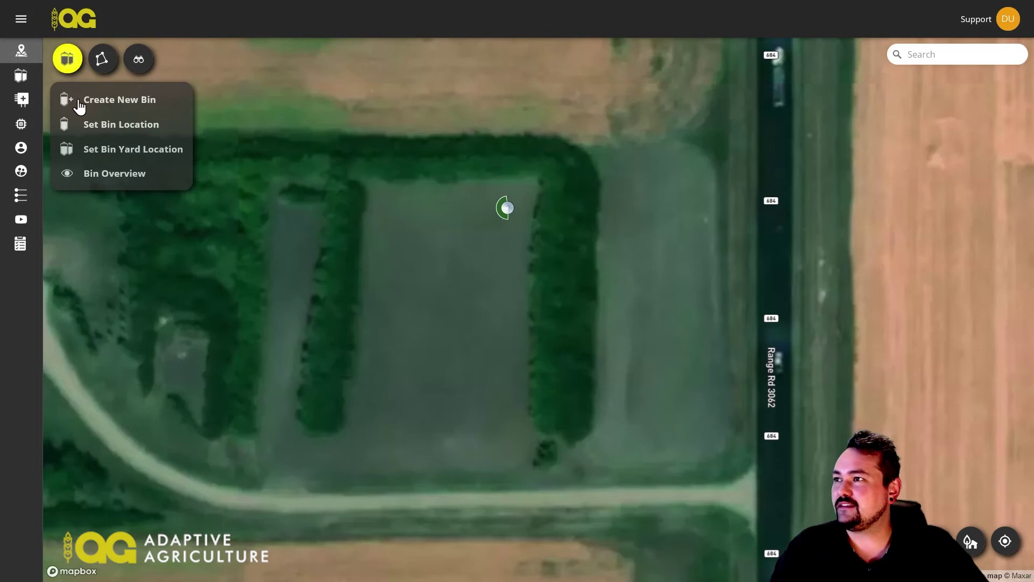
# - Plot Bin #2 on the map just south of the Bin #1 marker
pyautogui.click(92, 128)
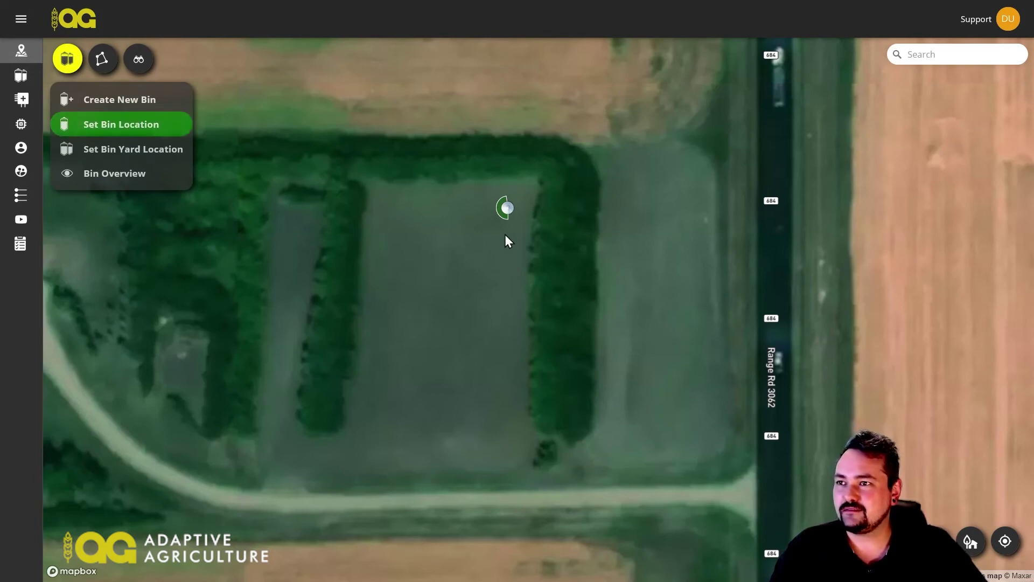
pyautogui.click(505, 237)
pyautogui.click(514, 300)
pyautogui.click(492, 356)
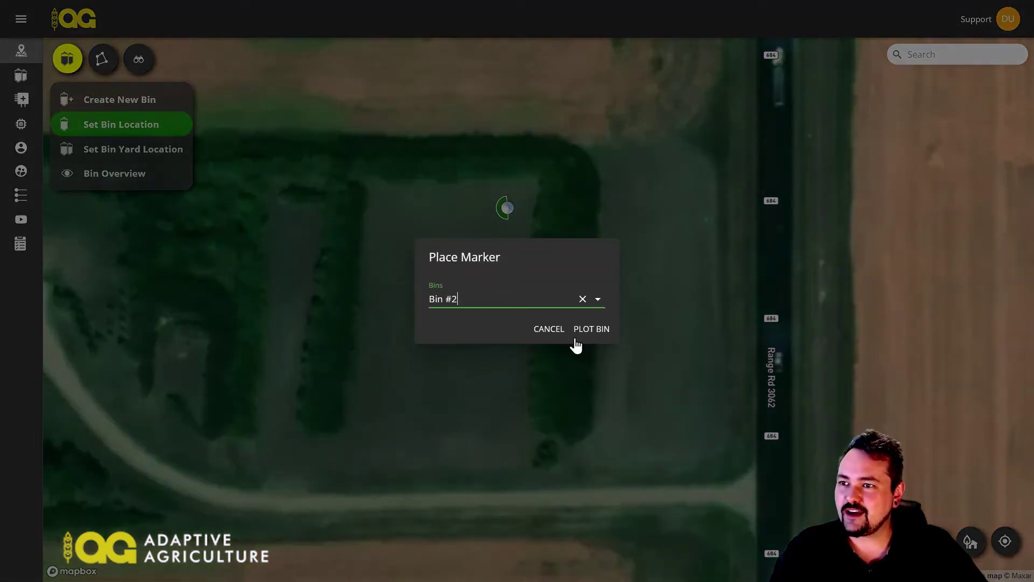
pyautogui.click(591, 330)
pyautogui.click(65, 59)
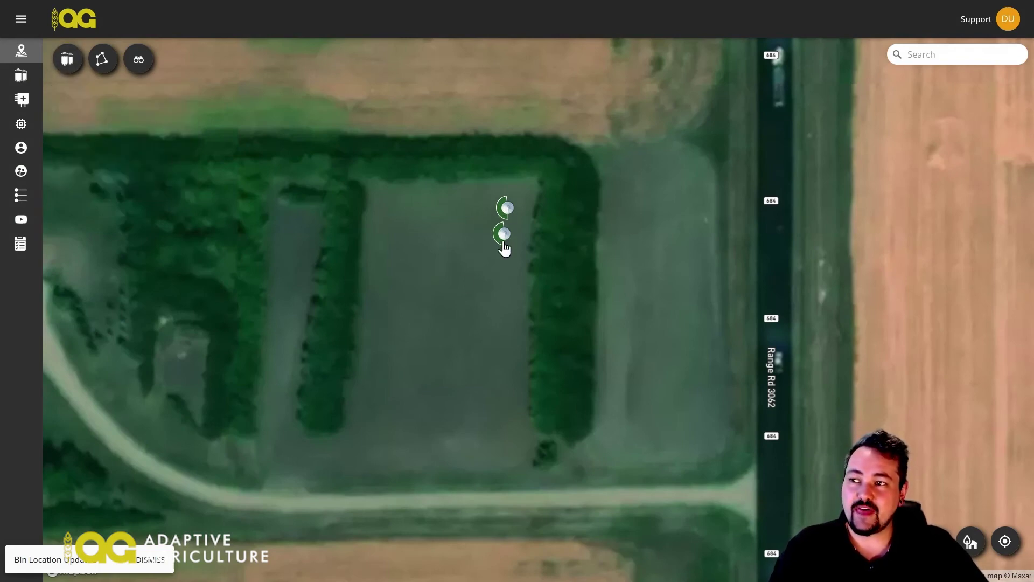
# - Lower Bin #1 to 0 bushels, recording the grain as moved to Bin #2 - Barley, and close its details
pyautogui.click(507, 209)
pyautogui.moveTo(1019, 243); pyautogui.dragTo(1021, 314)
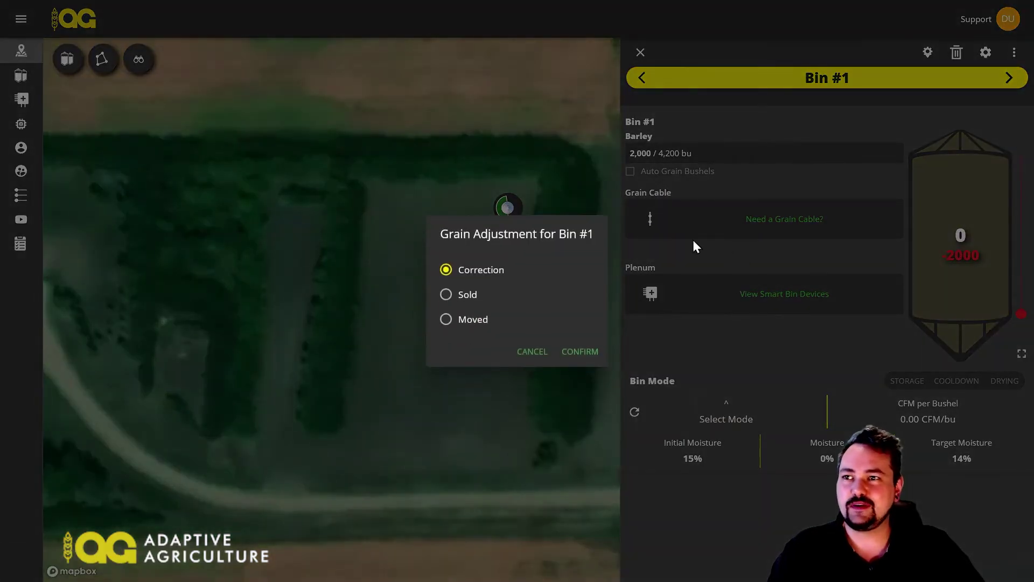
pyautogui.click(450, 320)
pyautogui.click(471, 338)
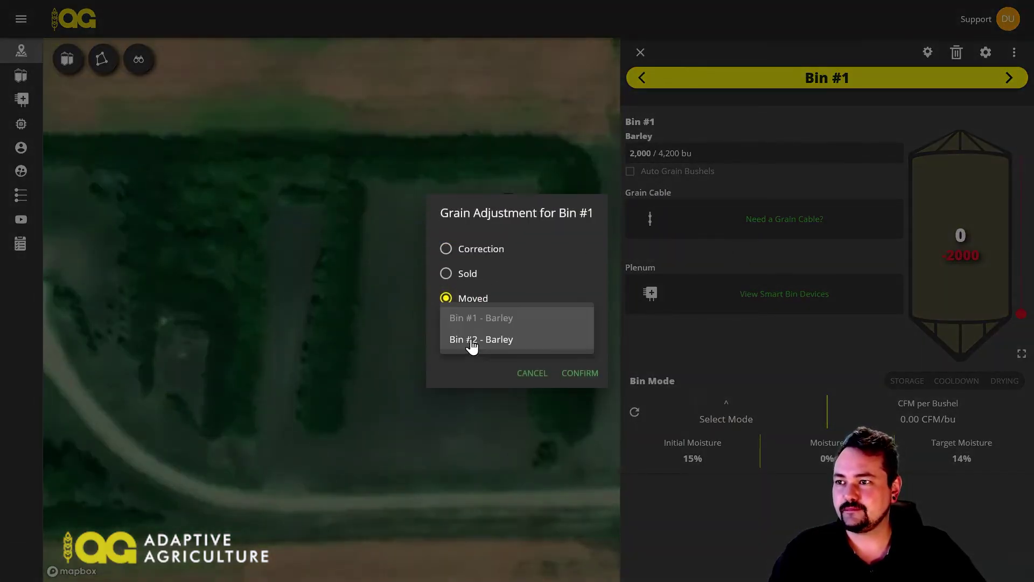
pyautogui.click(473, 348)
pyautogui.click(582, 379)
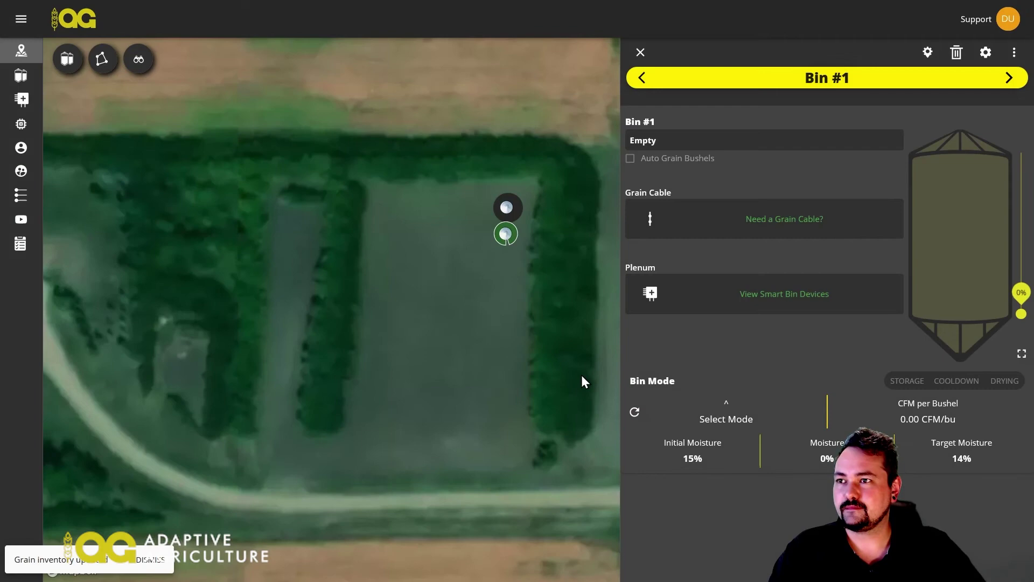
pyautogui.click(635, 60)
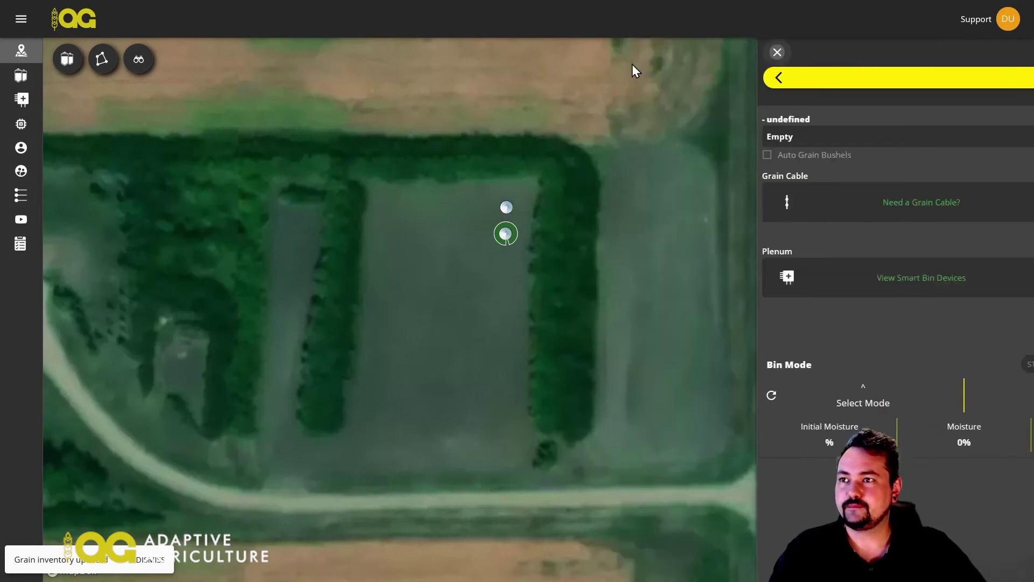
# - Check the grain inventory of Bin #1 and Bin #2 from their map markers
pyautogui.click(508, 208)
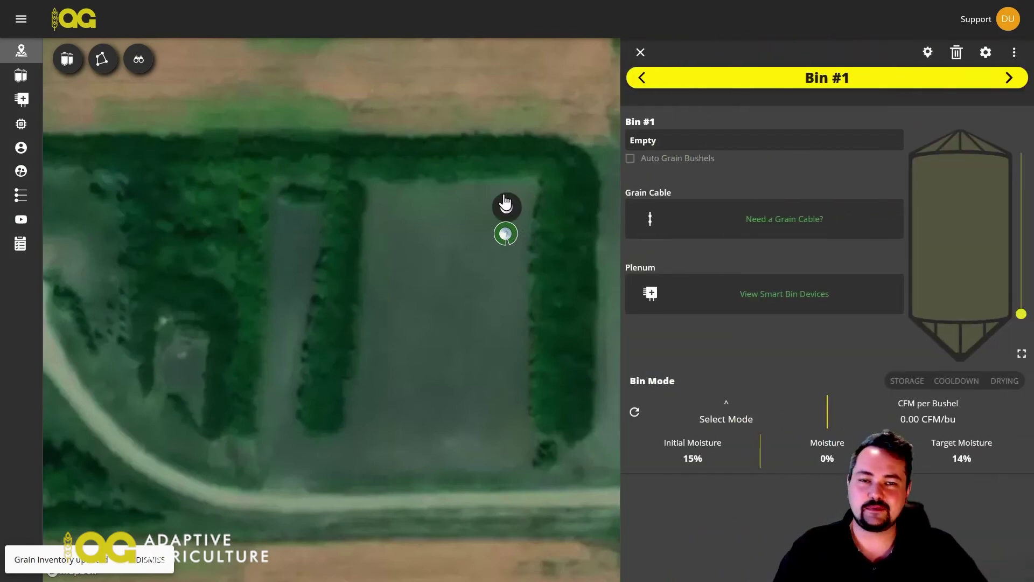
pyautogui.click(505, 236)
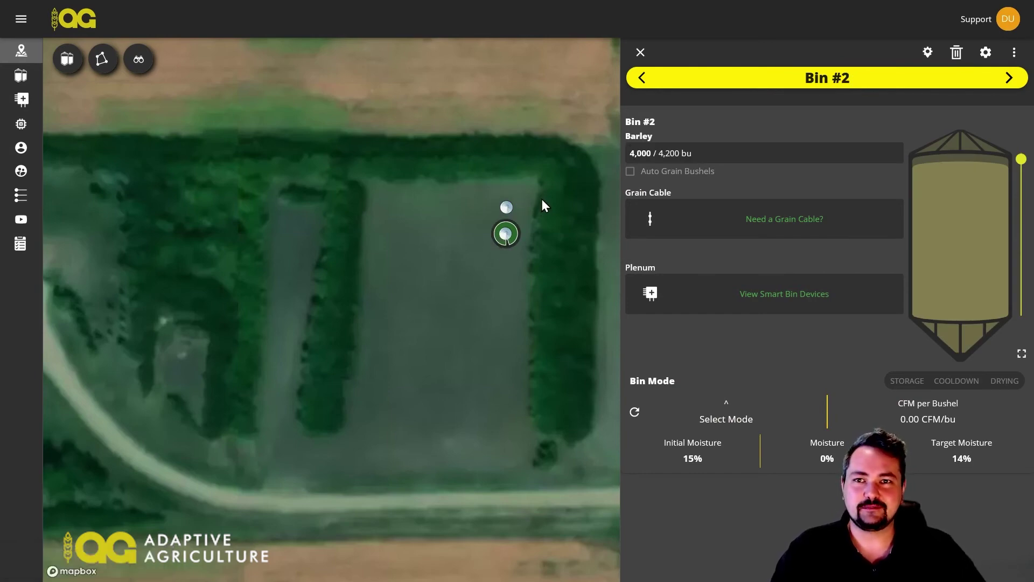
pyautogui.click(641, 53)
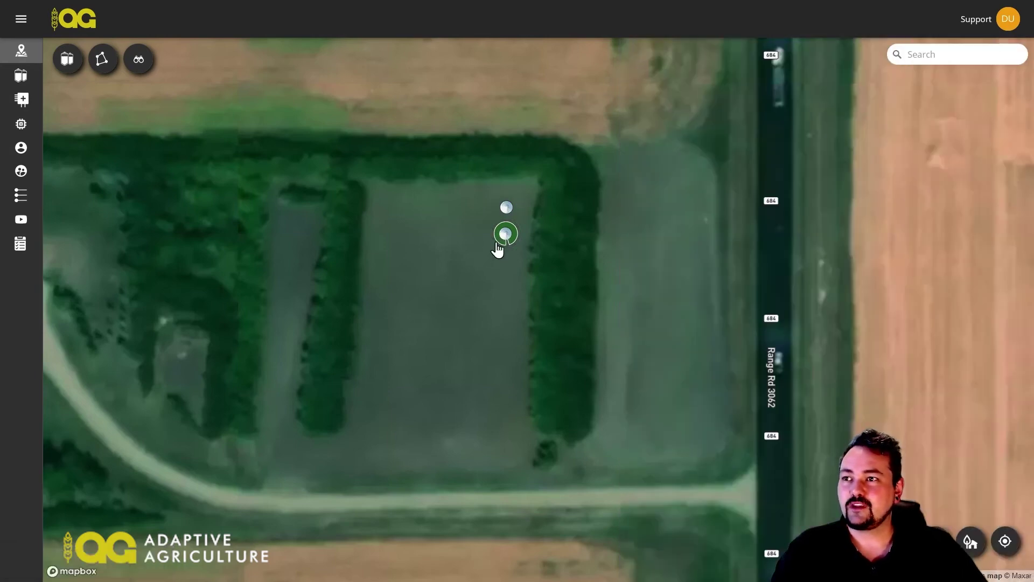
# - Set the location of Bin Yard 1 on the map just south of the two bin markers
pyautogui.click(66, 60)
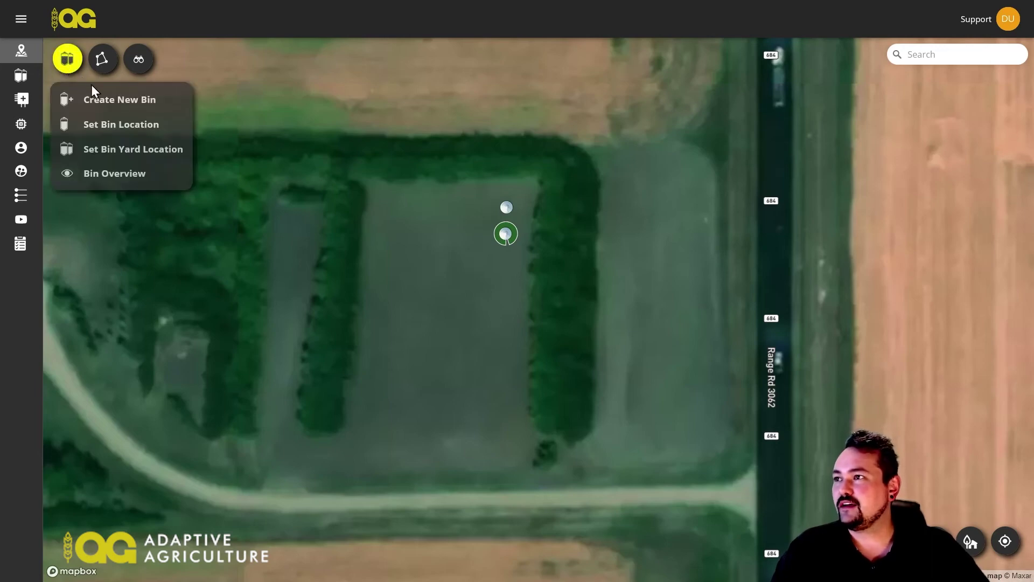
pyautogui.click(129, 151)
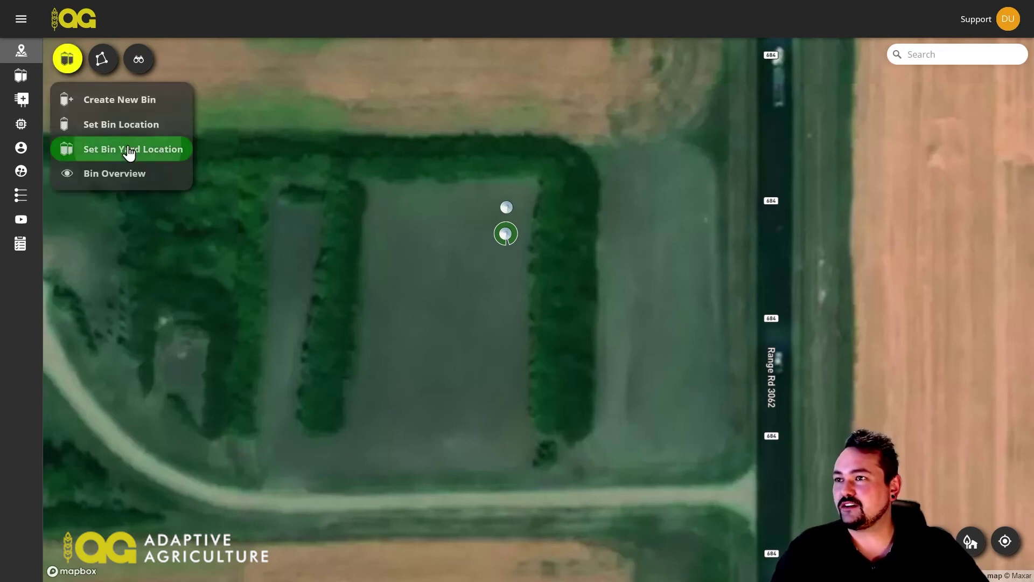
pyautogui.click(505, 252)
pyautogui.click(506, 295)
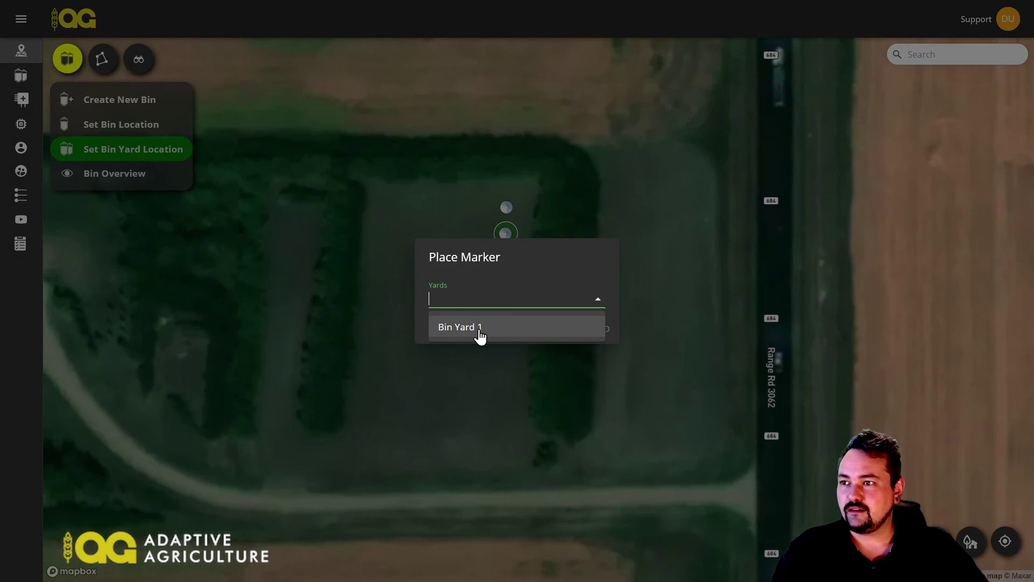
pyautogui.click(479, 329)
pyautogui.click(590, 329)
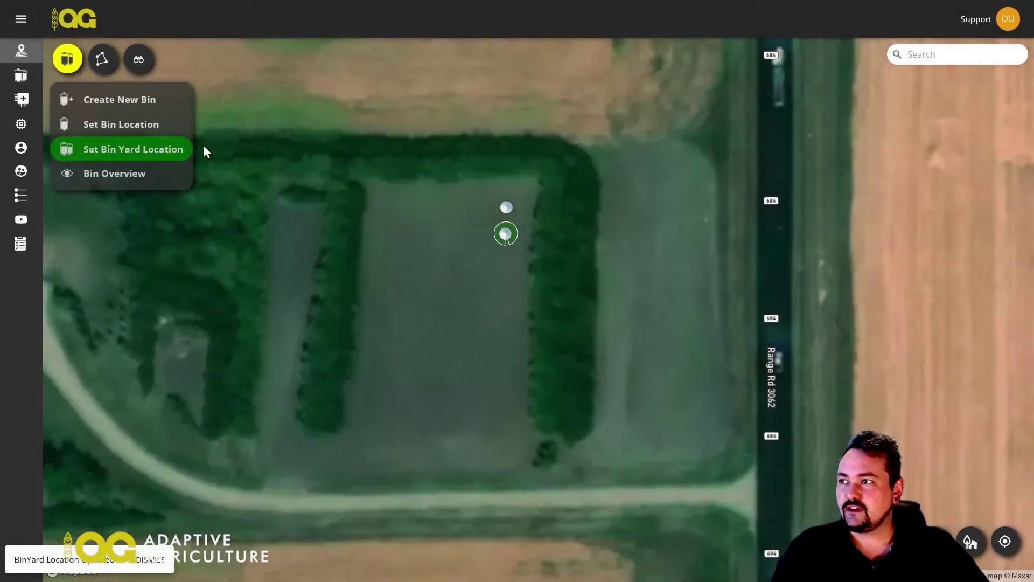
pyautogui.click(76, 62)
# - Review the Bin Yard 1 inventory from its map marker, along with the details of its two bins
pyautogui.scroll(-3, 393, 267)
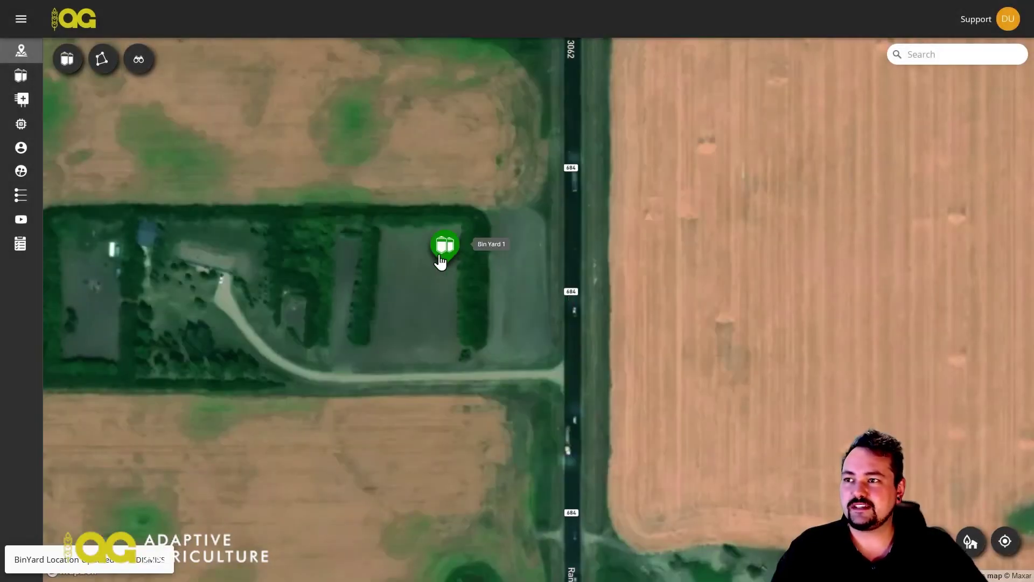
pyautogui.click(974, 541)
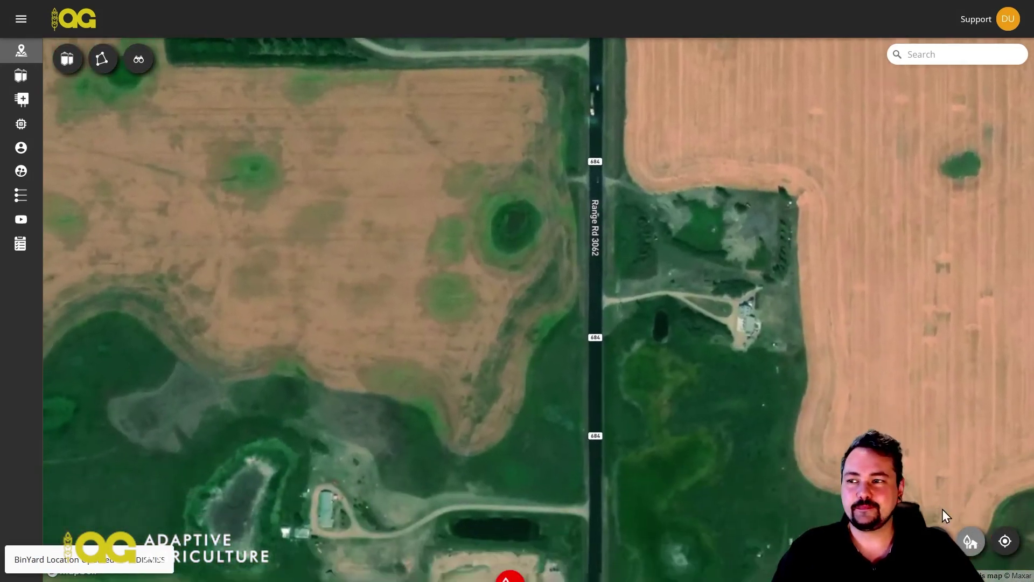
pyautogui.scroll(-5, 632, 389)
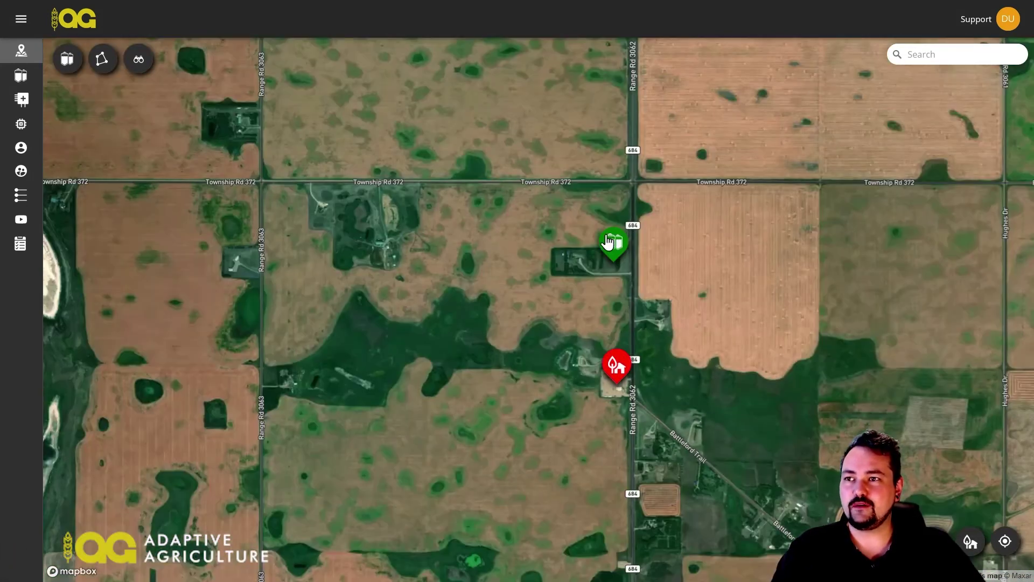
pyautogui.click(612, 245)
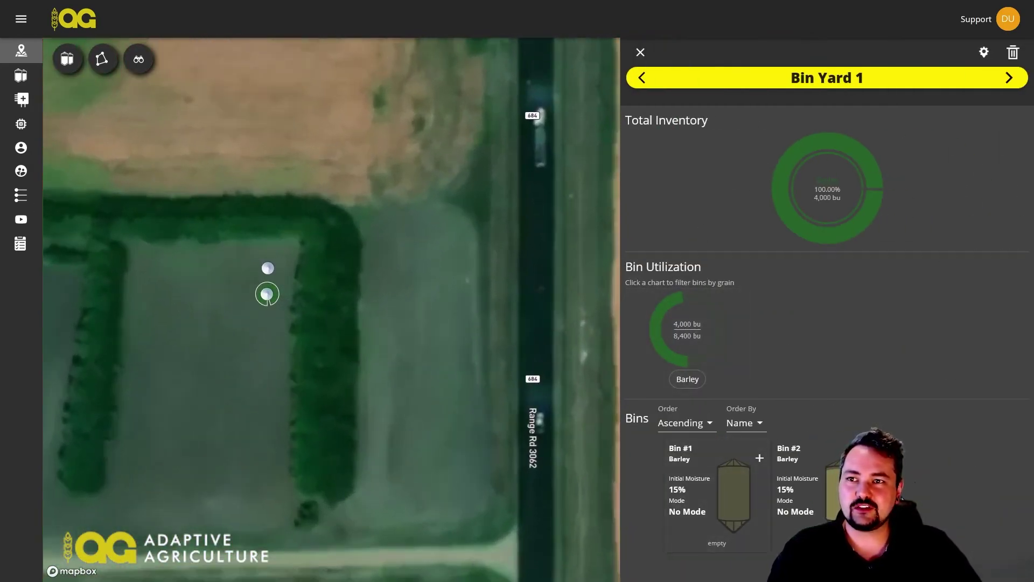
pyautogui.click(267, 269)
pyautogui.click(266, 294)
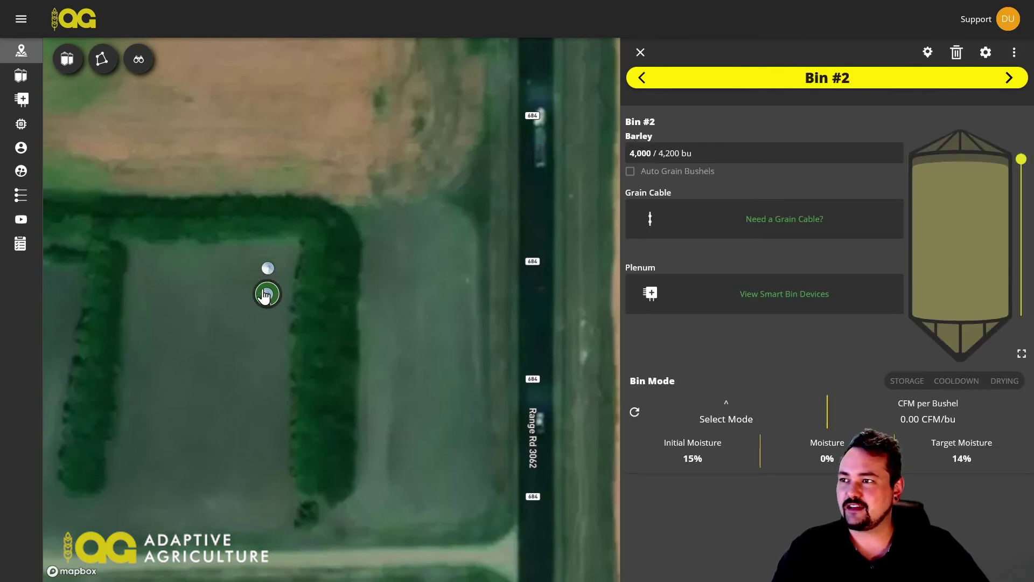
# - Check the contents of Bin #1 from its map marker and close its details
pyautogui.click(267, 270)
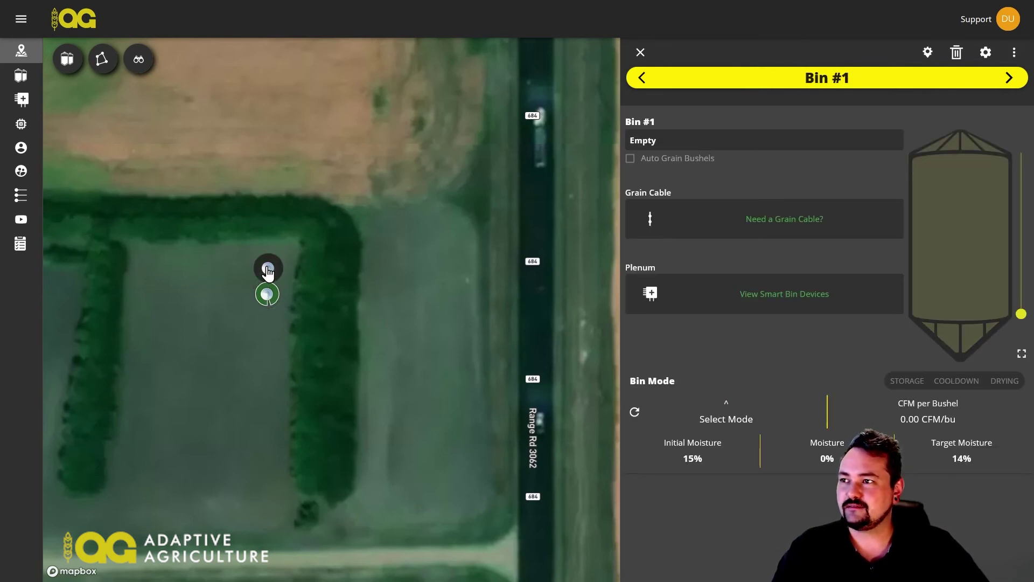
pyautogui.click(643, 54)
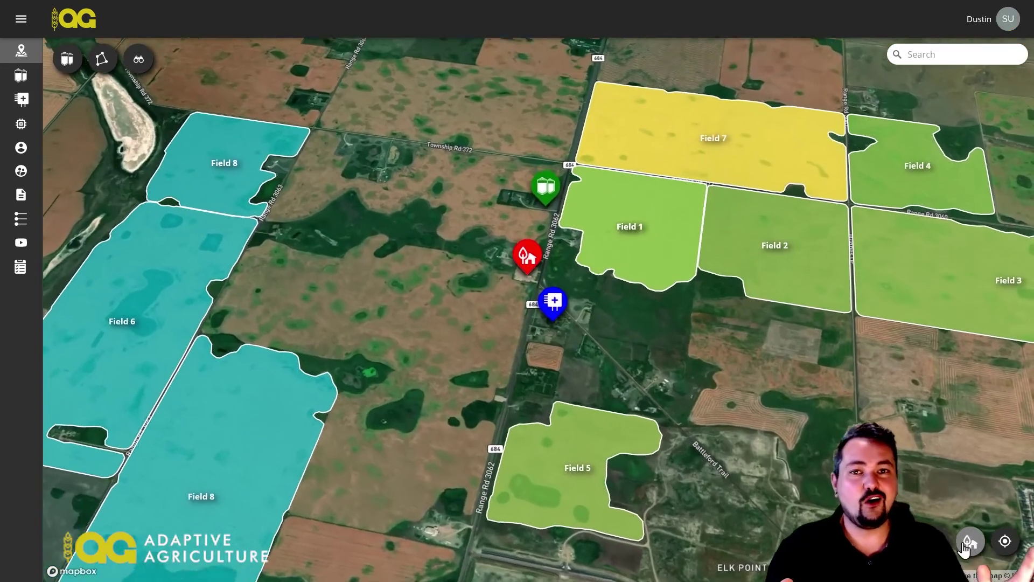
# - Review Field 1's overview, weather, field activities and notes from the farm map, and move on to Field 2 before closing the details
pyautogui.click(970, 541)
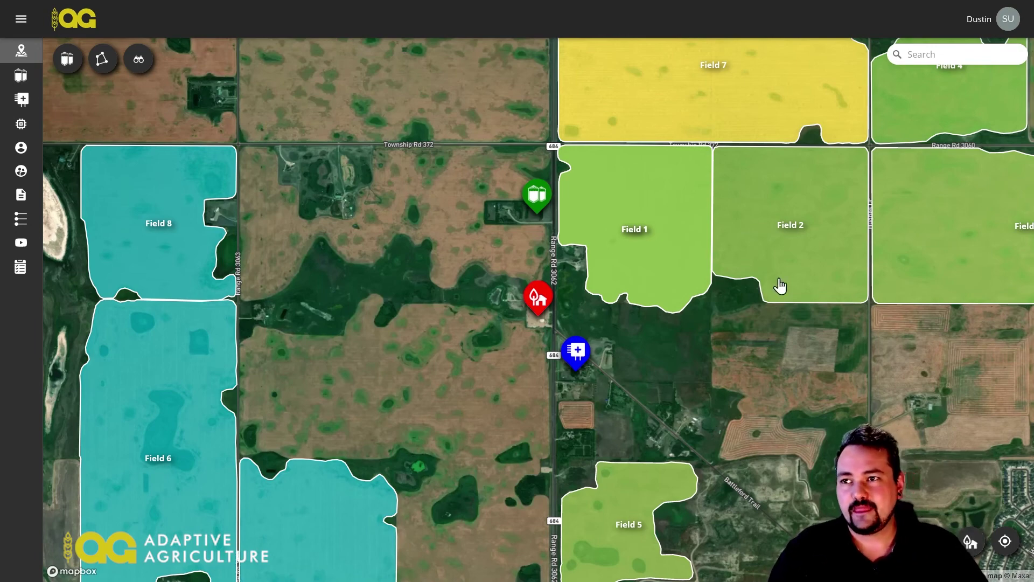
pyautogui.click(650, 285)
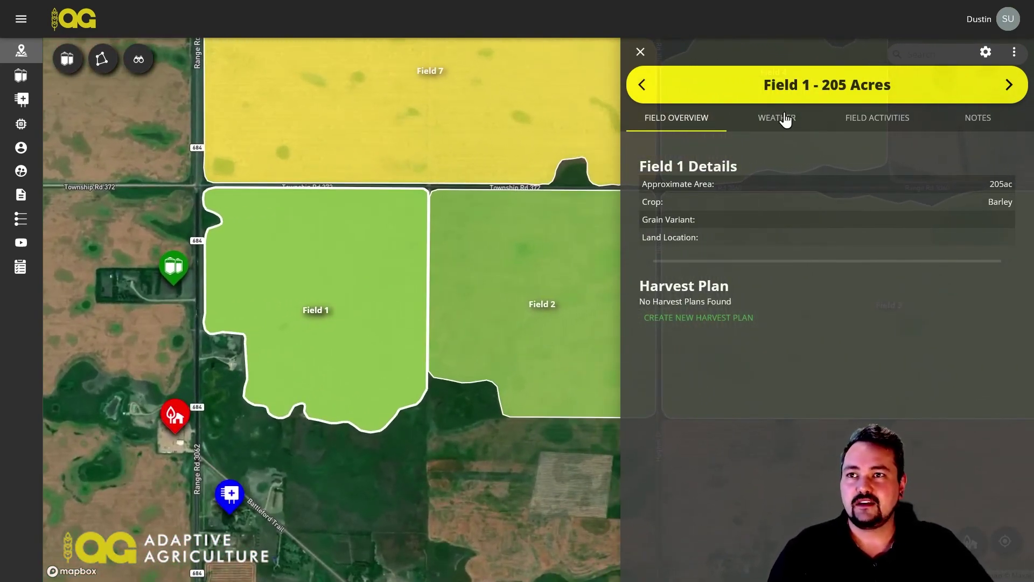
pyautogui.click(786, 119)
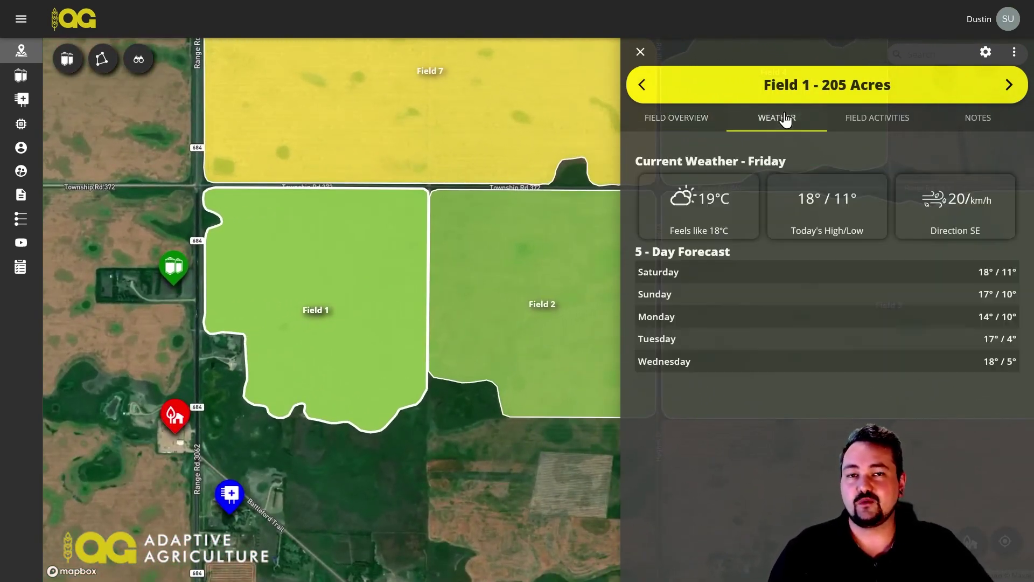
pyautogui.click(858, 120)
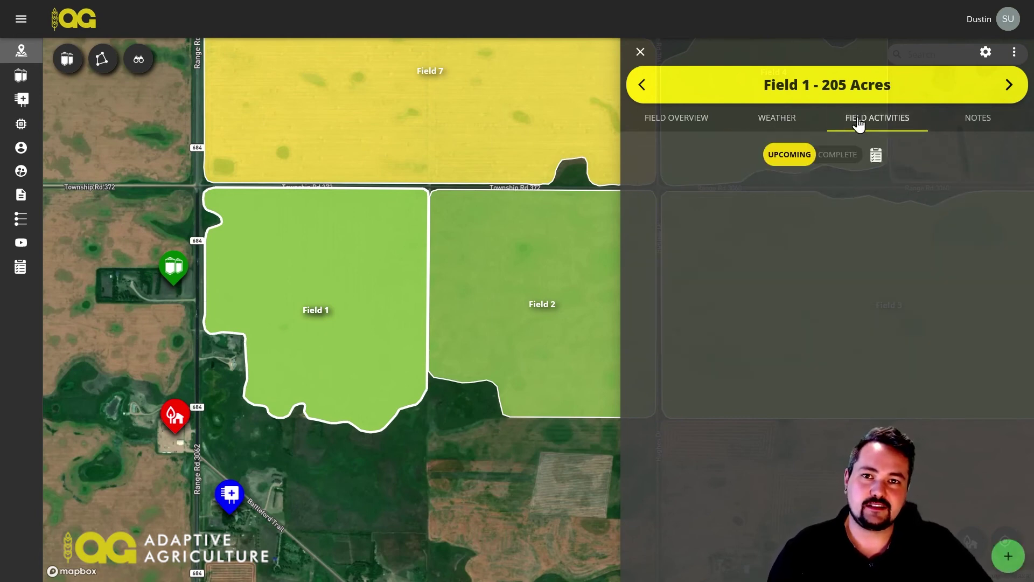
pyautogui.click(963, 121)
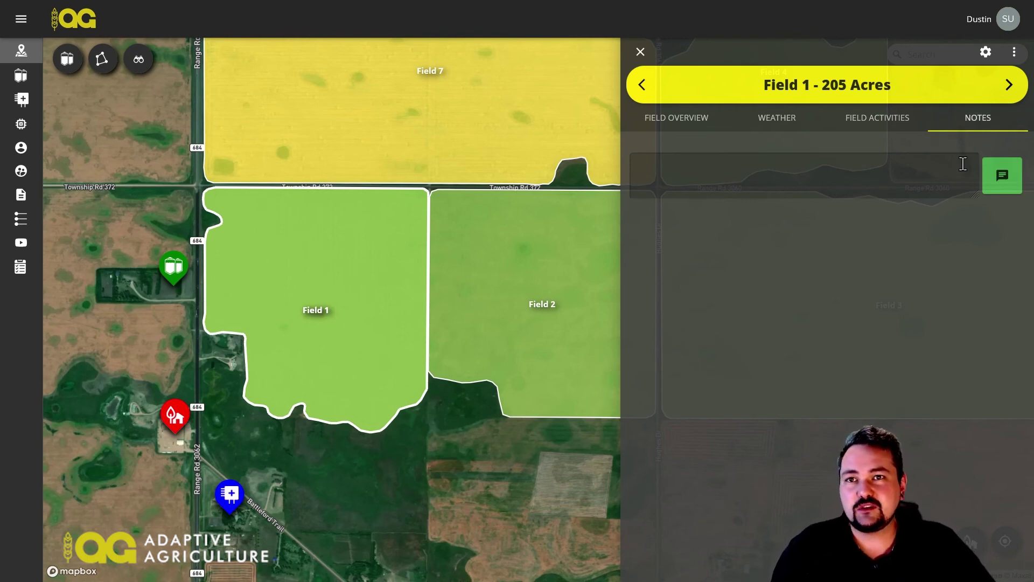
pyautogui.click(1009, 89)
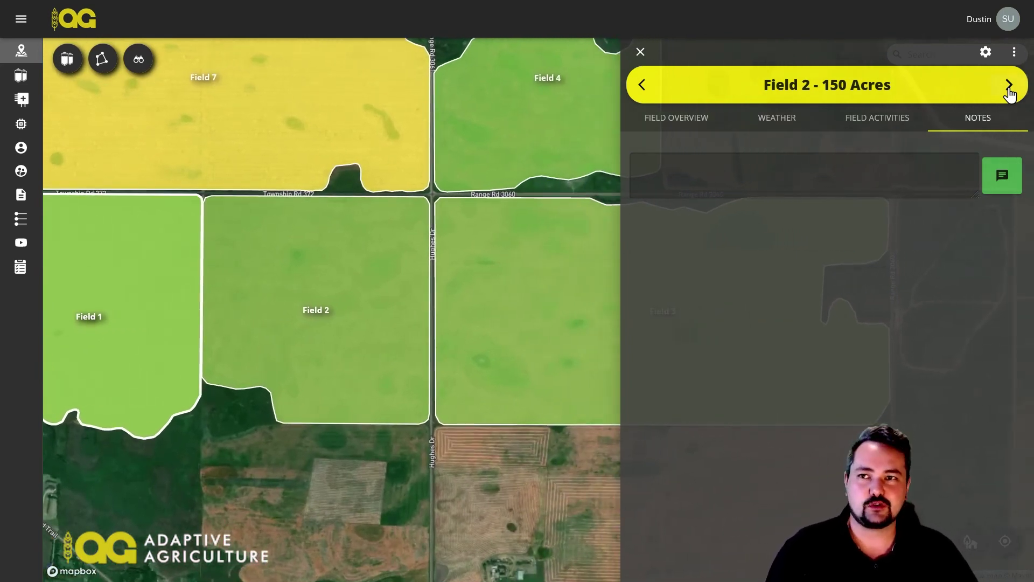
pyautogui.click(641, 51)
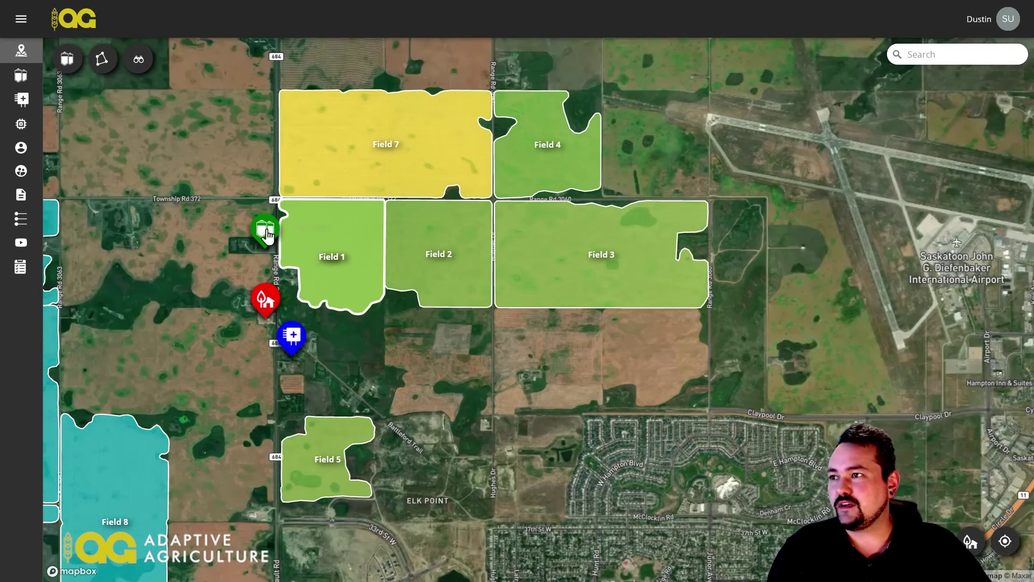
# - Review the North Bin Yard inventory, the details of Bin #5 and S Bin #1, and return the map to the farm
pyautogui.click(268, 233)
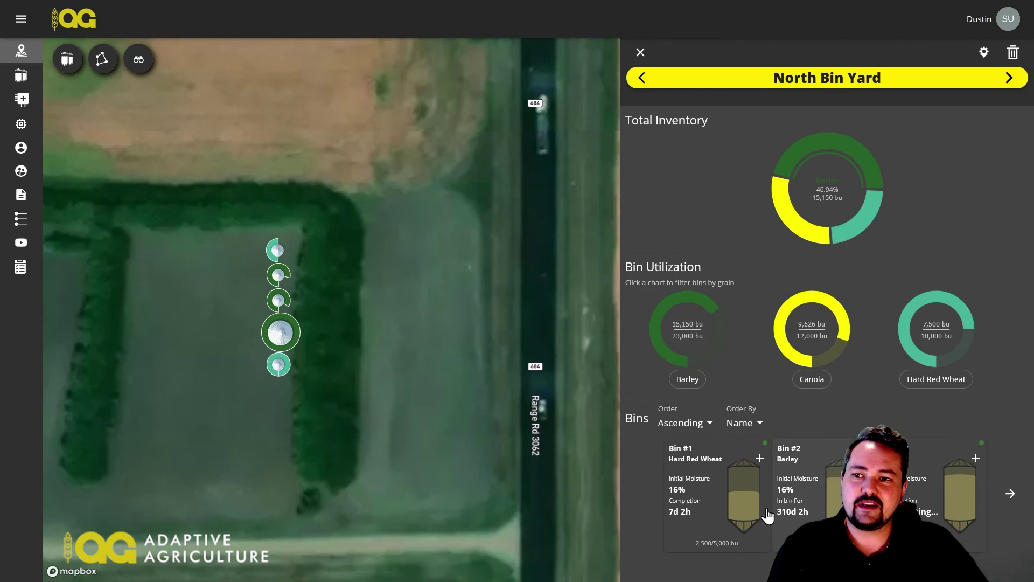
pyautogui.click(277, 367)
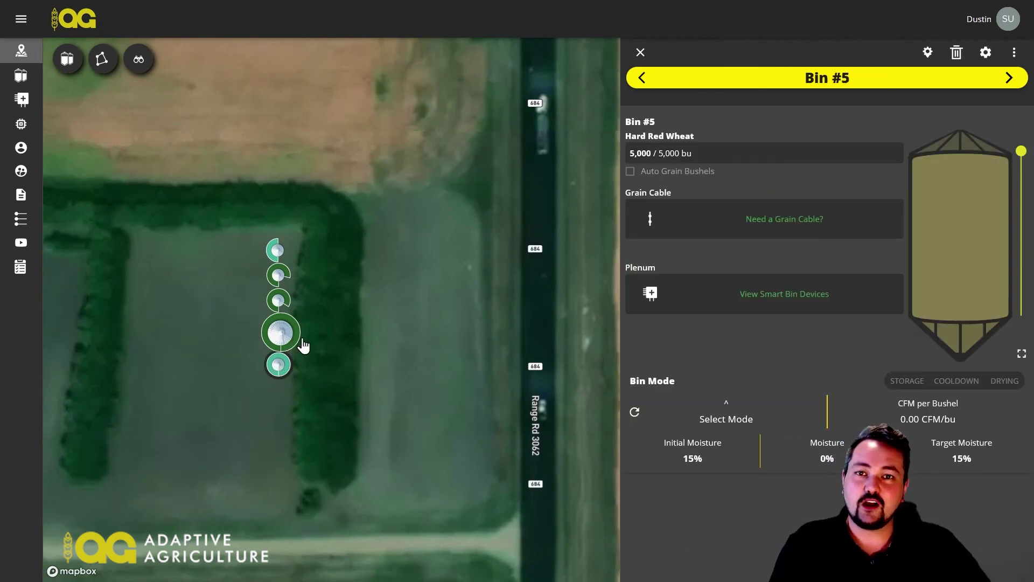
pyautogui.click(1009, 80)
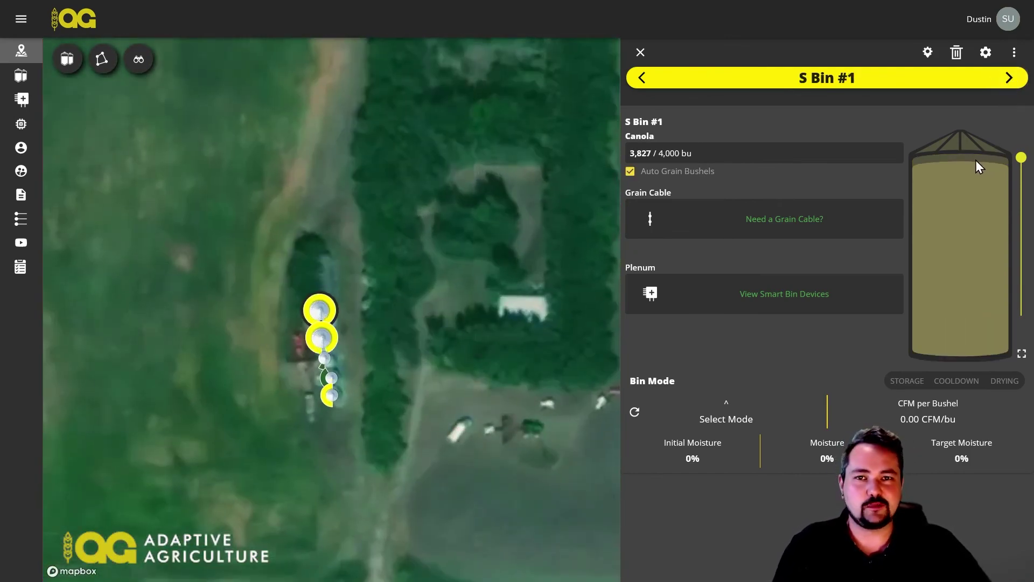
pyautogui.click(639, 53)
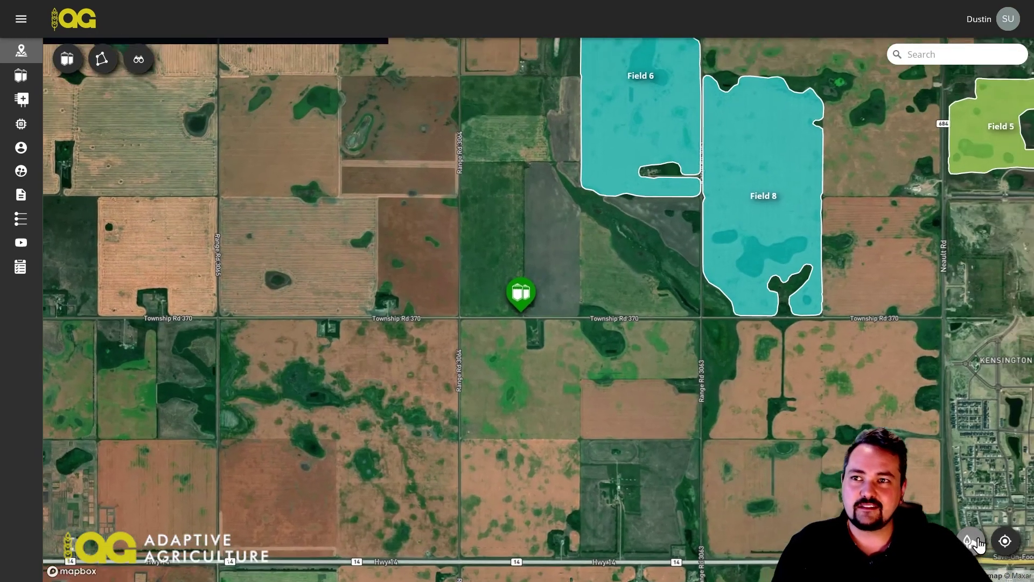
pyautogui.click(976, 541)
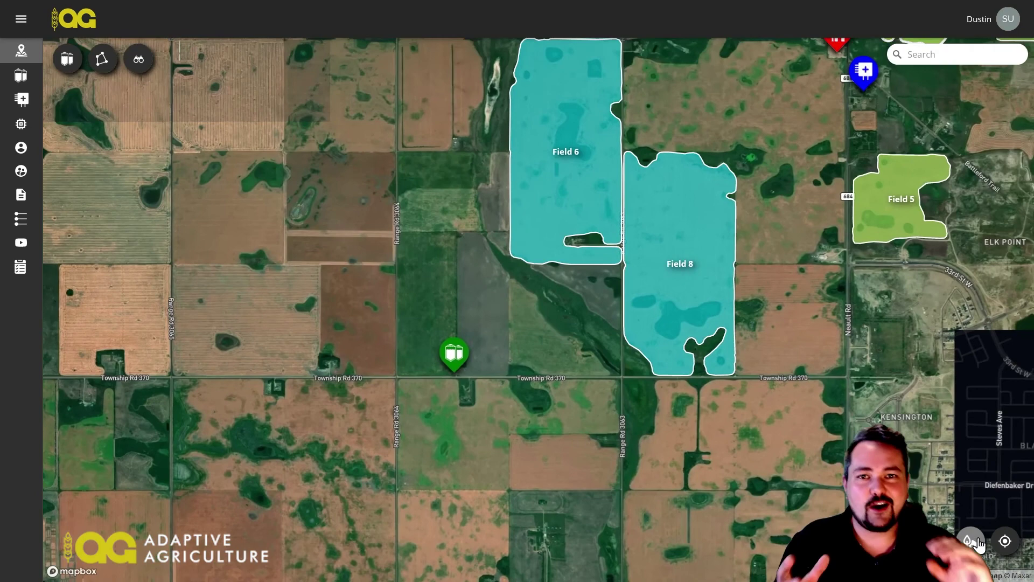